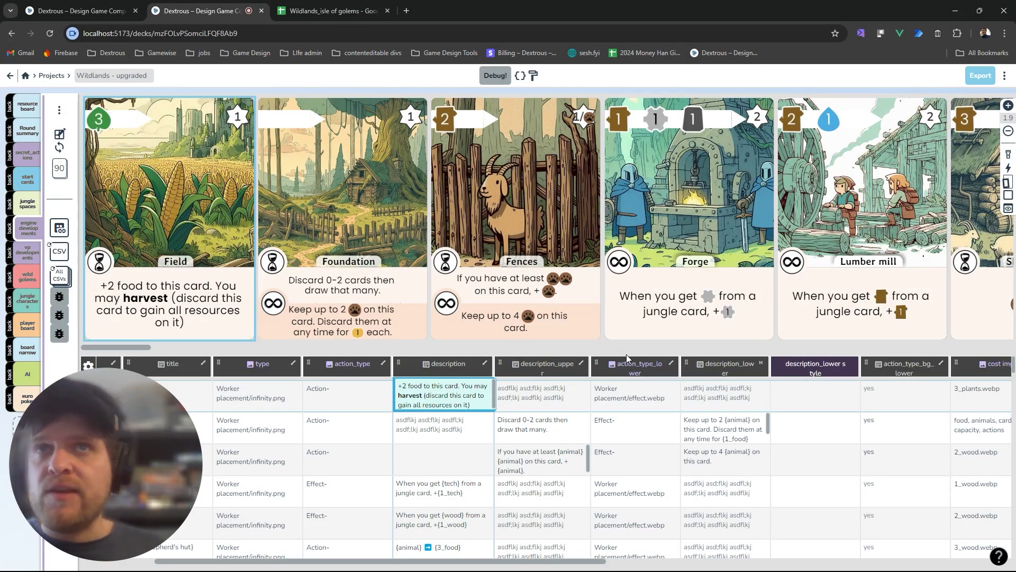
Insert the in-line image 2_food.png after "+2 food" in the Field card's description
{"action": "mouse_move", "coordinate": [635, 342]}
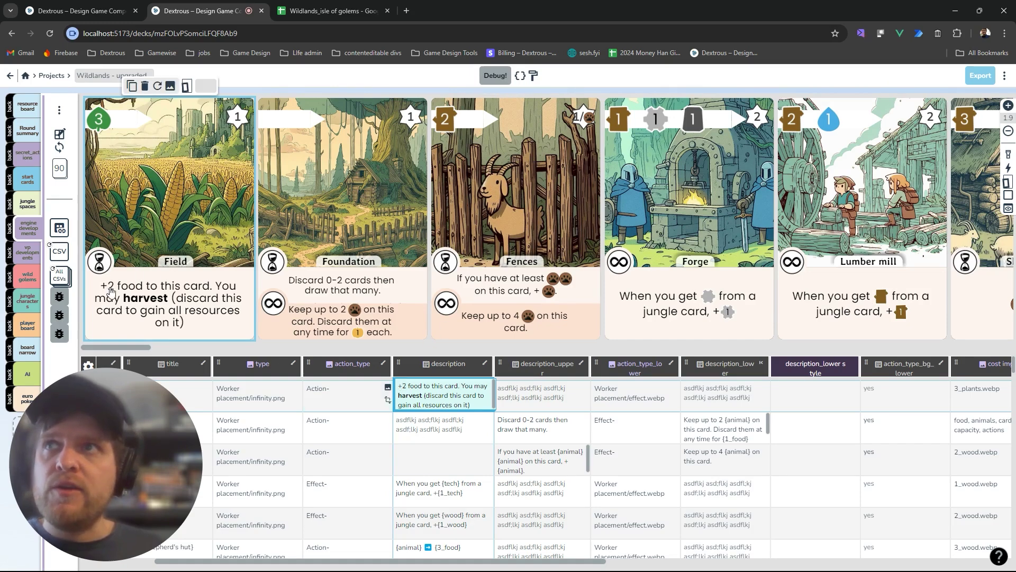
{"action": "left_click", "coordinate": [424, 387]}
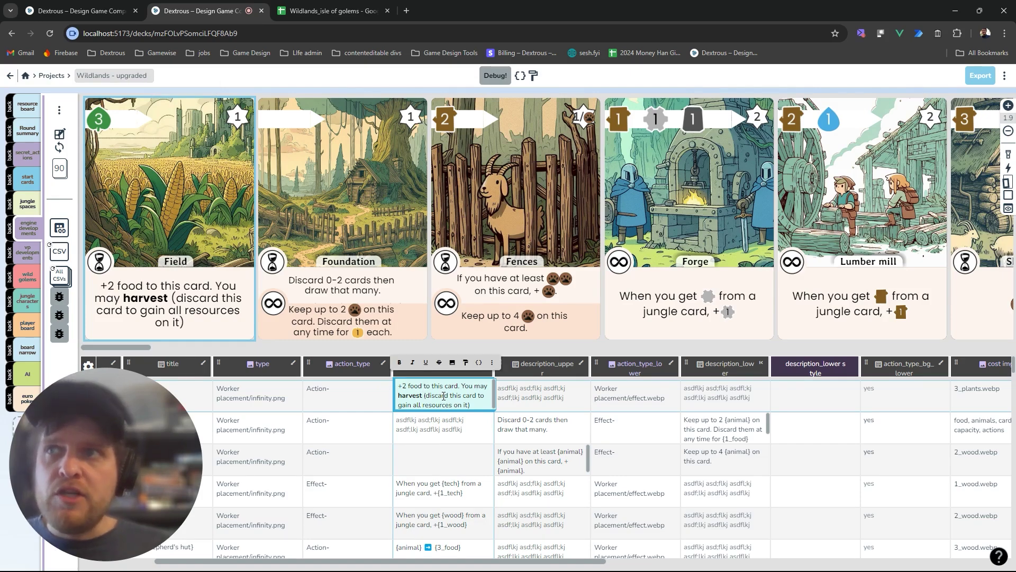
{"action": "left_click", "coordinate": [452, 363]}
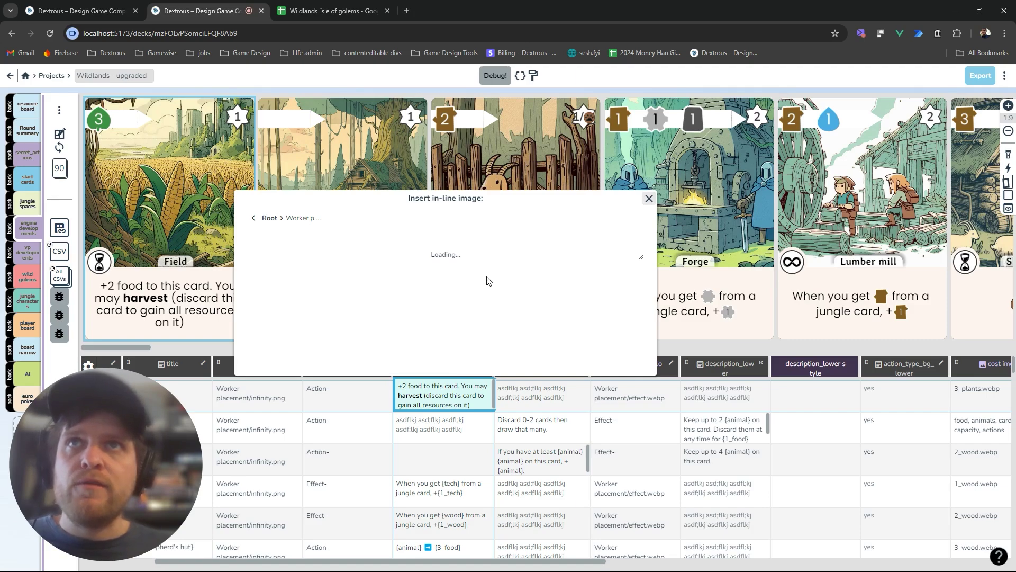
{"action": "scroll", "coordinate": [477, 297], "scroll_direction": "down", "scroll_amount": 5}
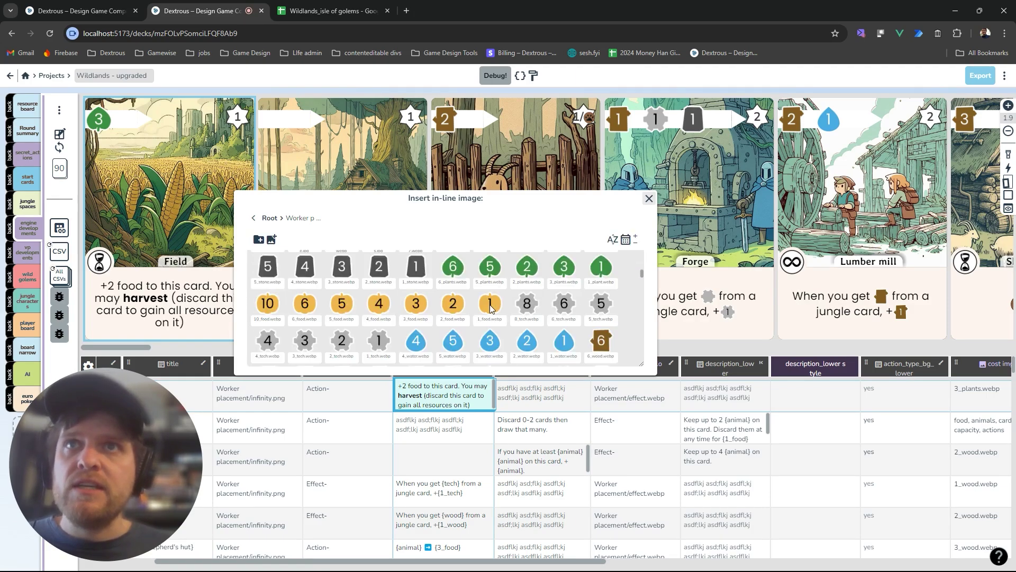
{"action": "scroll", "coordinate": [490, 310], "scroll_direction": "down", "scroll_amount": 5}
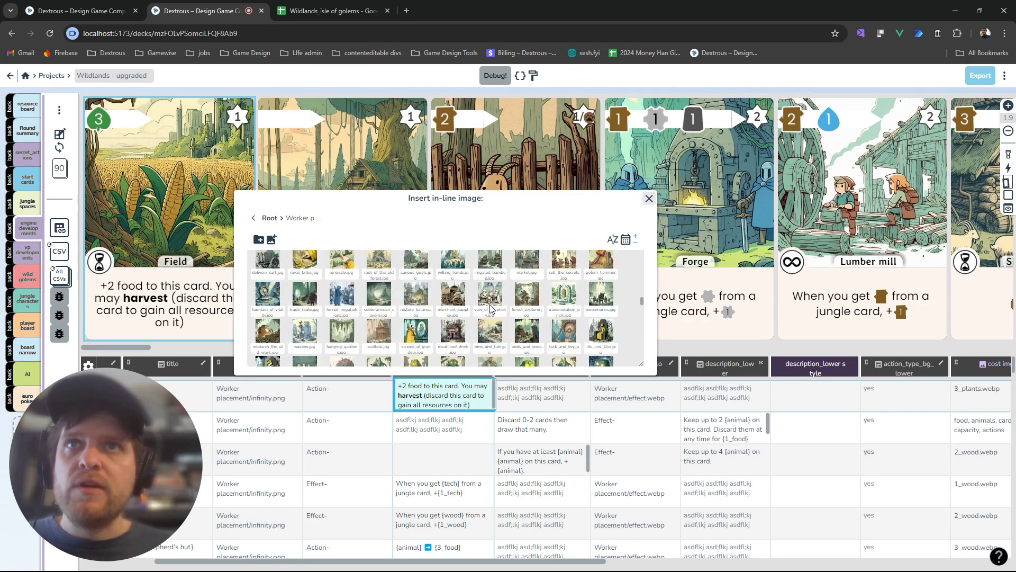
{"action": "scroll", "coordinate": [490, 308], "scroll_direction": "down", "scroll_amount": 5}
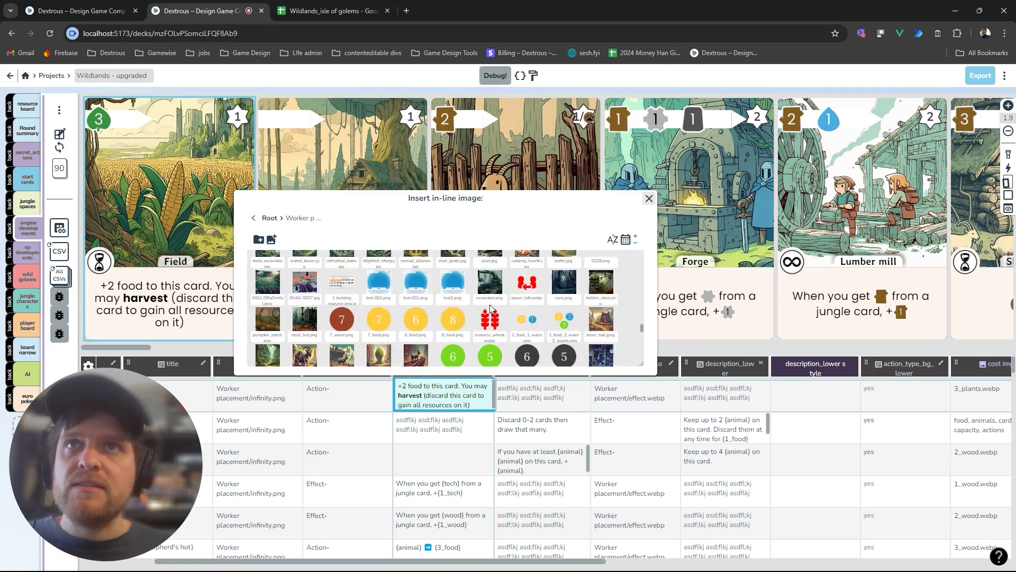
{"action": "scroll", "coordinate": [490, 304], "scroll_direction": "down", "scroll_amount": 3}
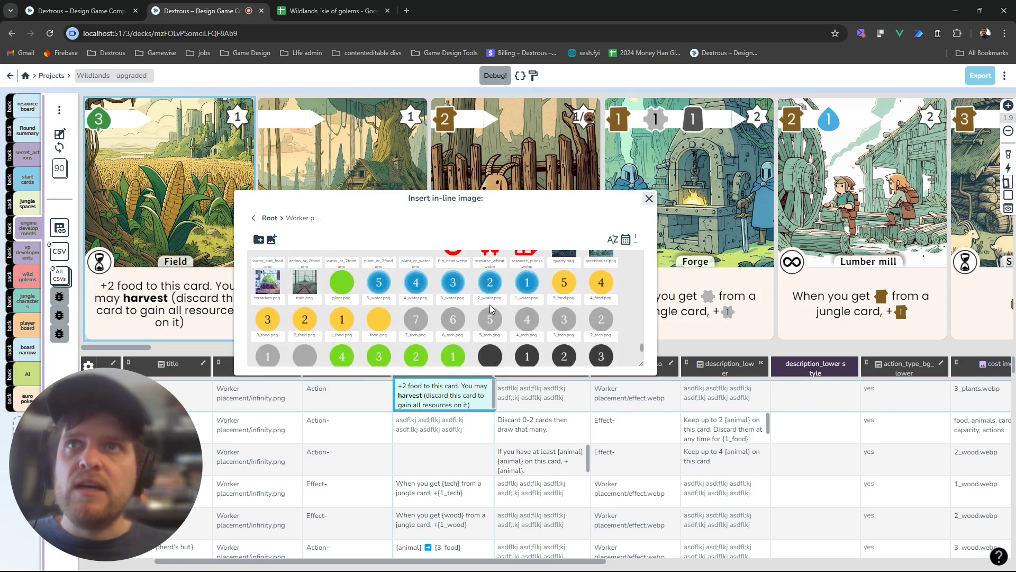
{"action": "left_click", "coordinate": [306, 318]}
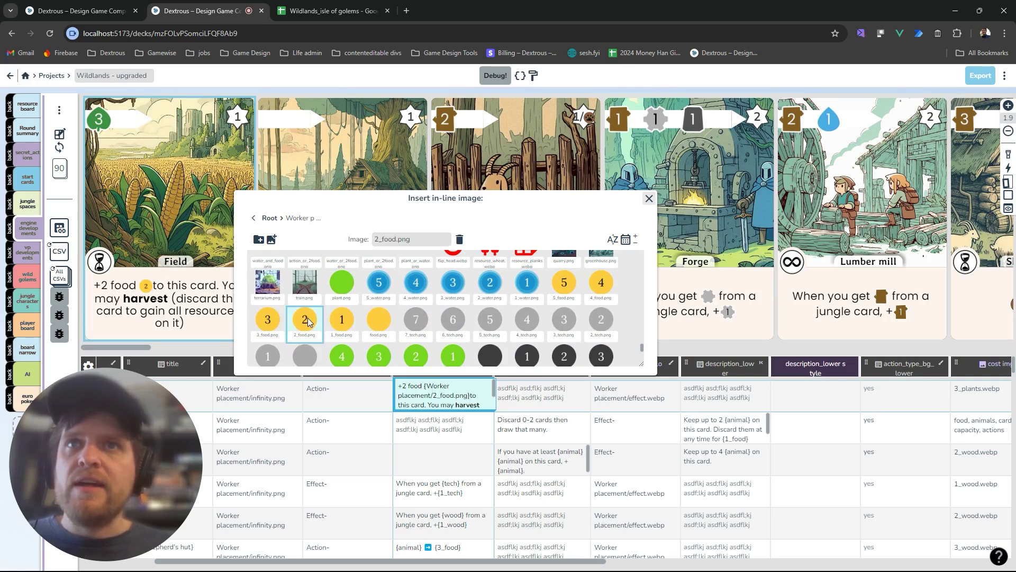
Add a space after the image code in the Field description, delete the words "2 food", and close the image picker
{"action": "left_click", "coordinate": [470, 395]}
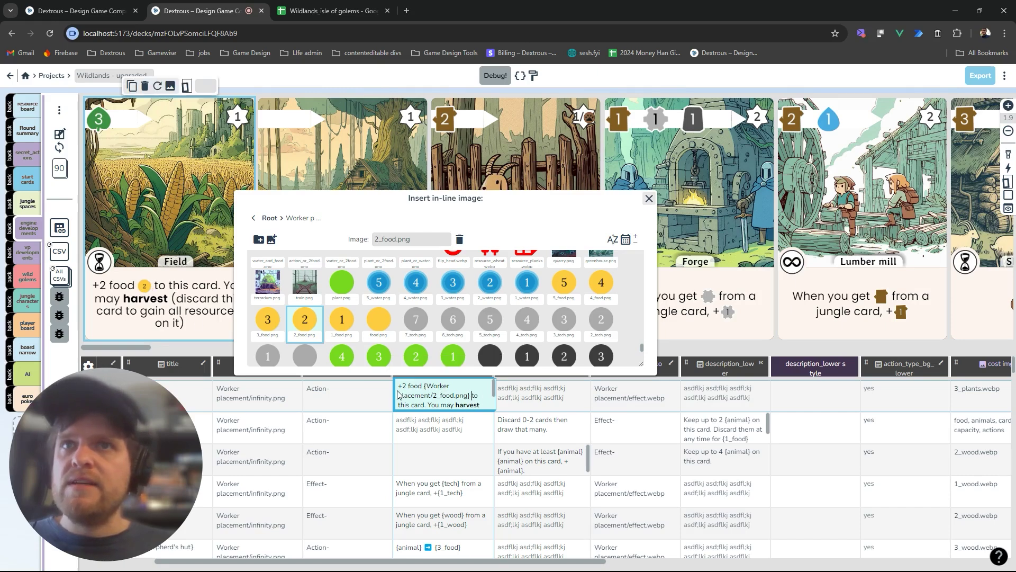
{"action": "left_click_drag", "start_coordinate": [402, 386], "coordinate": [424, 389]}
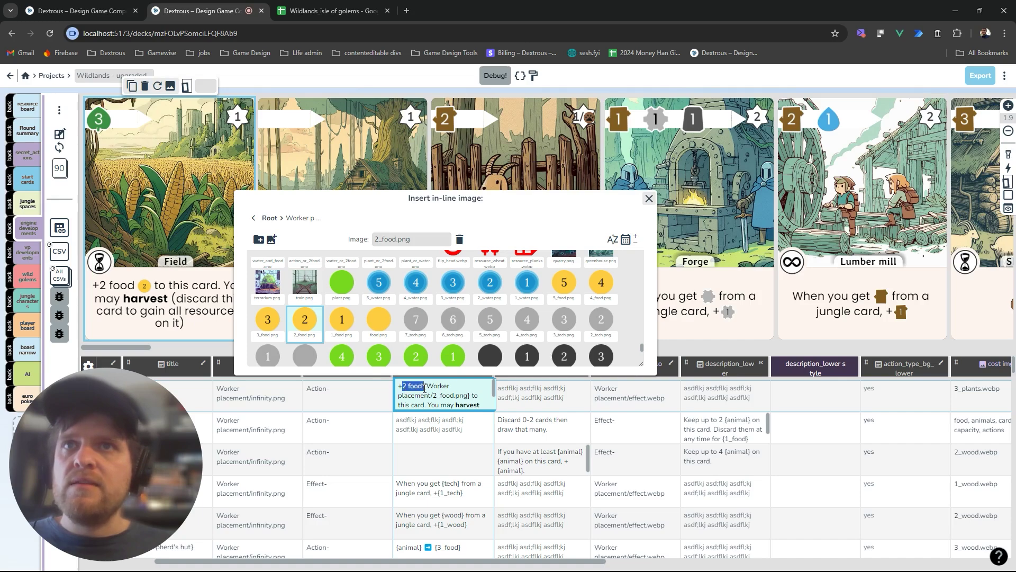
{"action": "key", "text": "BackSpace"}
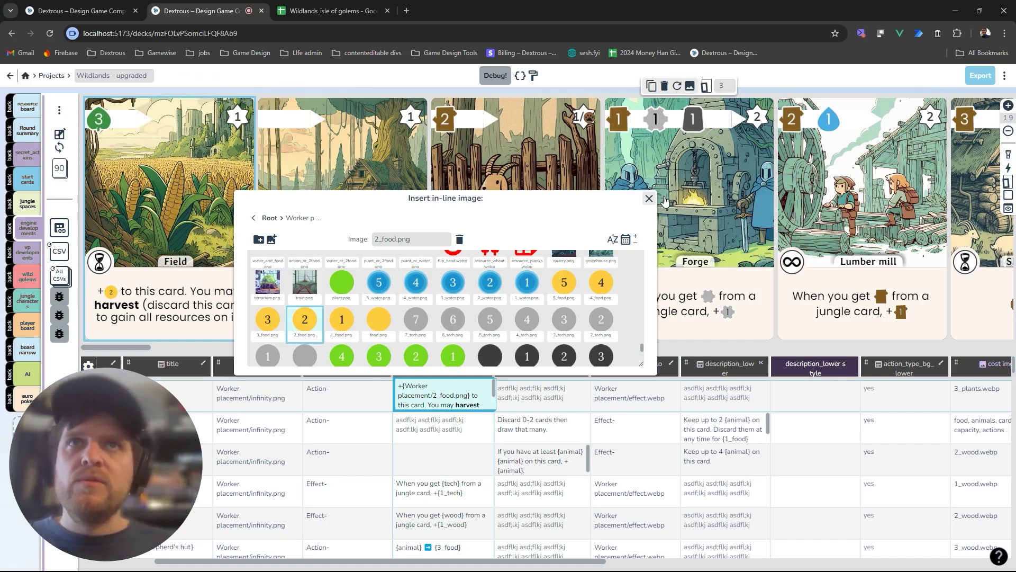
{"action": "left_click", "coordinate": [648, 198]}
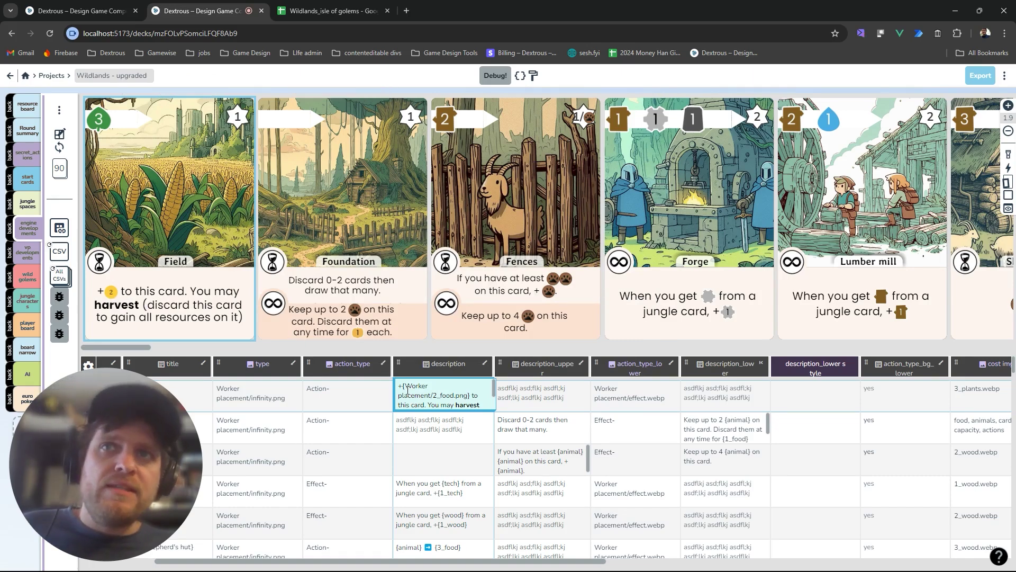
Copy the {Worker placement/2_food.png} image code from the Field card's description
{"action": "left_click_drag", "start_coordinate": [404, 386], "coordinate": [474, 396]}
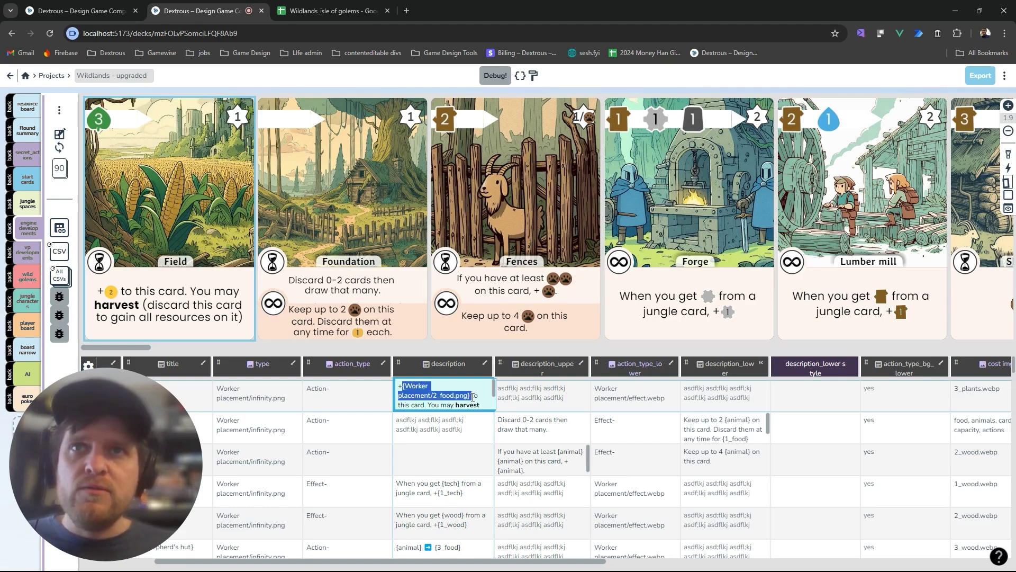
{"action": "left_click", "coordinate": [408, 387]}
{"action": "left_click_drag", "start_coordinate": [403, 387], "coordinate": [473, 396]}
{"action": "key", "text": "ctrl+c"}
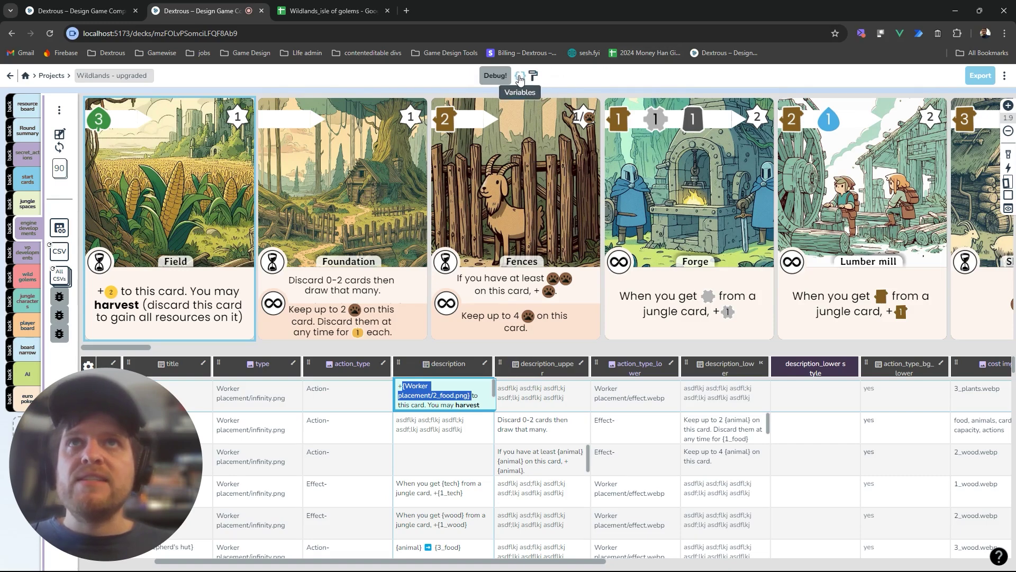
{"action": "left_click", "coordinate": [407, 389]}
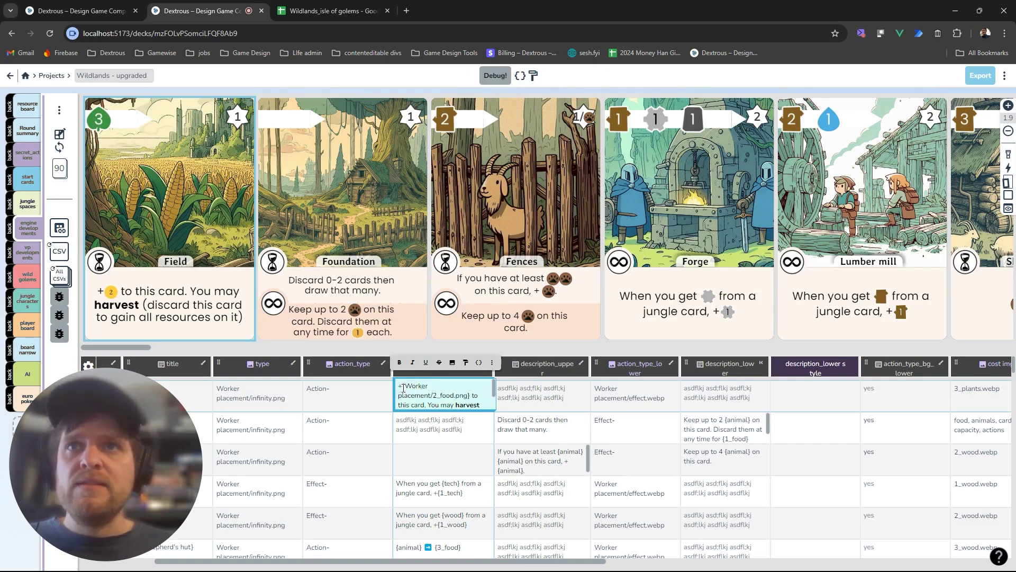
{"action": "left_click_drag", "start_coordinate": [401, 388], "coordinate": [469, 396]}
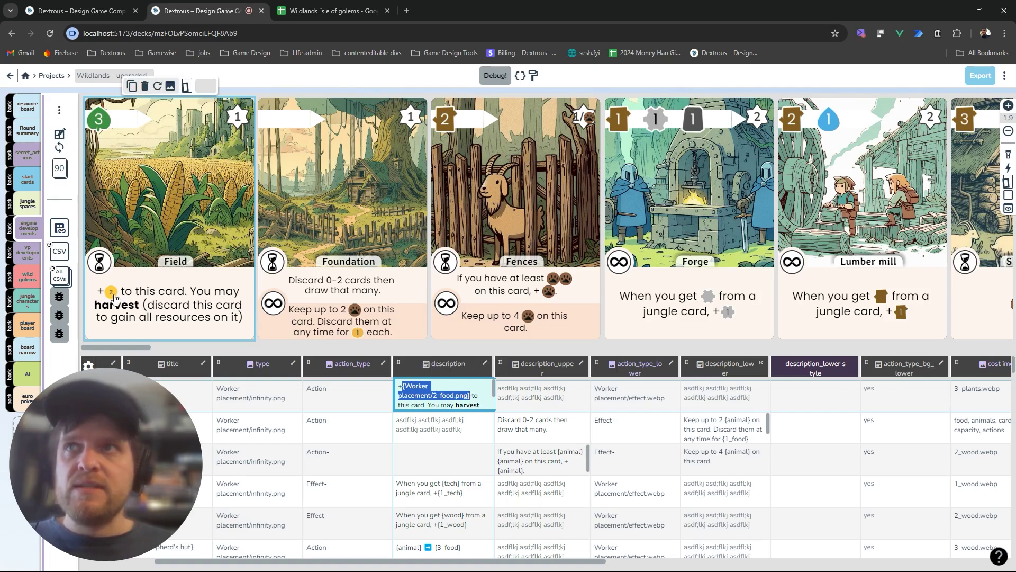
Define the empty project variable below {1_wood} as "blah" with the copied 2_food.png image code as its text, and save
{"action": "left_click", "coordinate": [520, 75]}
{"action": "left_click", "coordinate": [394, 351]}
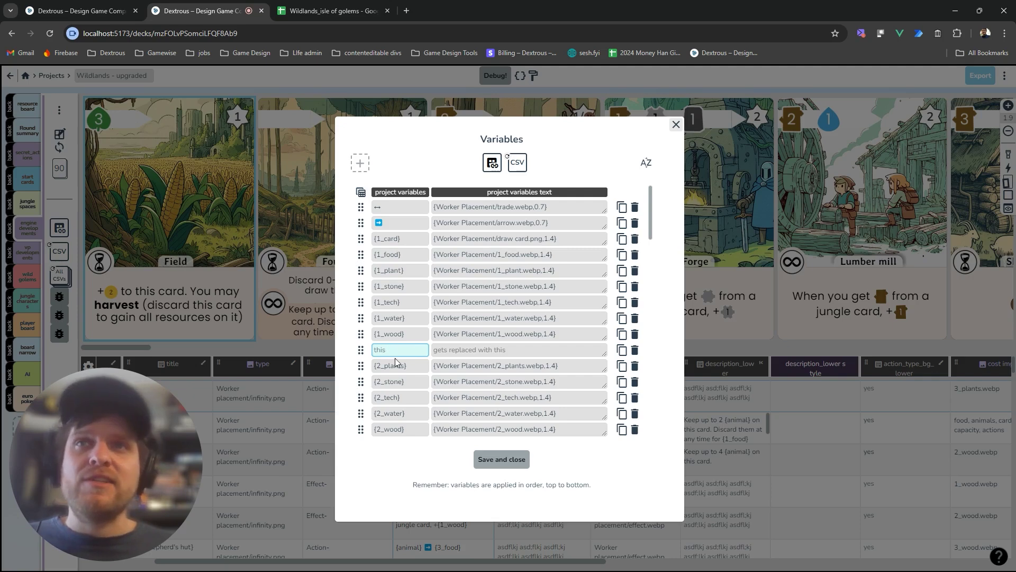
{"action": "type", "text": "blah"}
{"action": "left_click", "coordinate": [449, 355]}
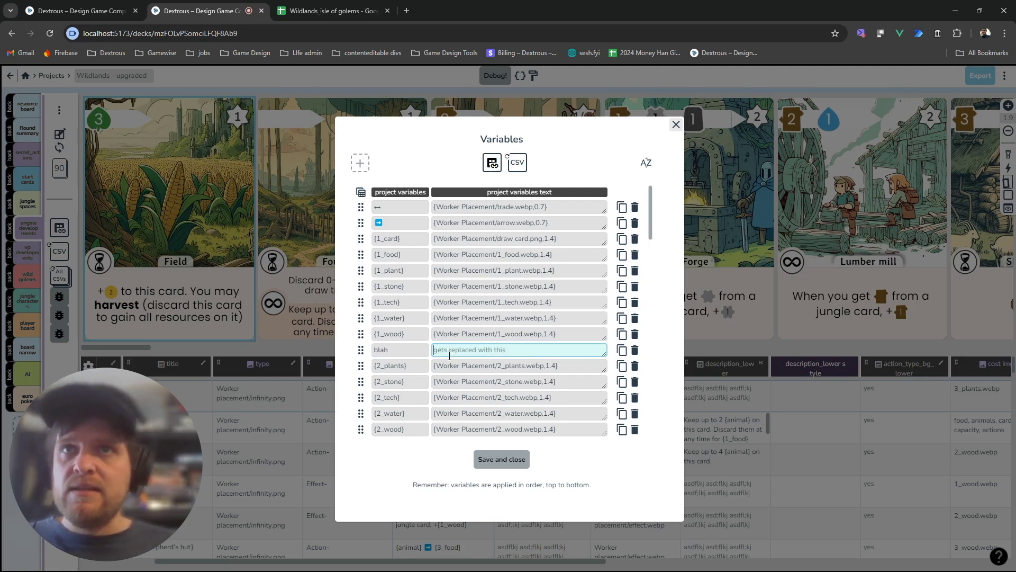
{"action": "key", "text": "ctrl+v"}
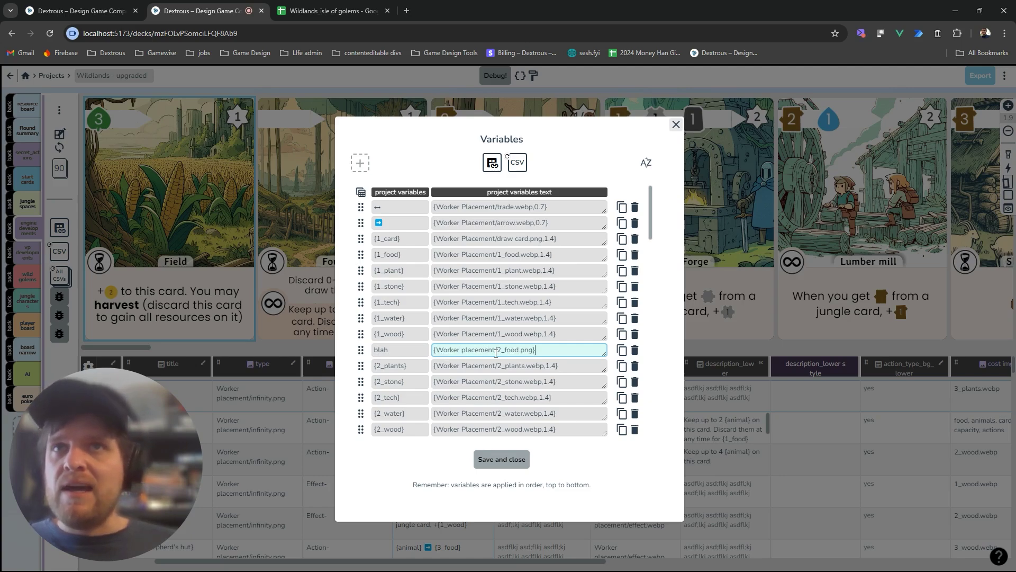
{"action": "left_click", "coordinate": [500, 459]}
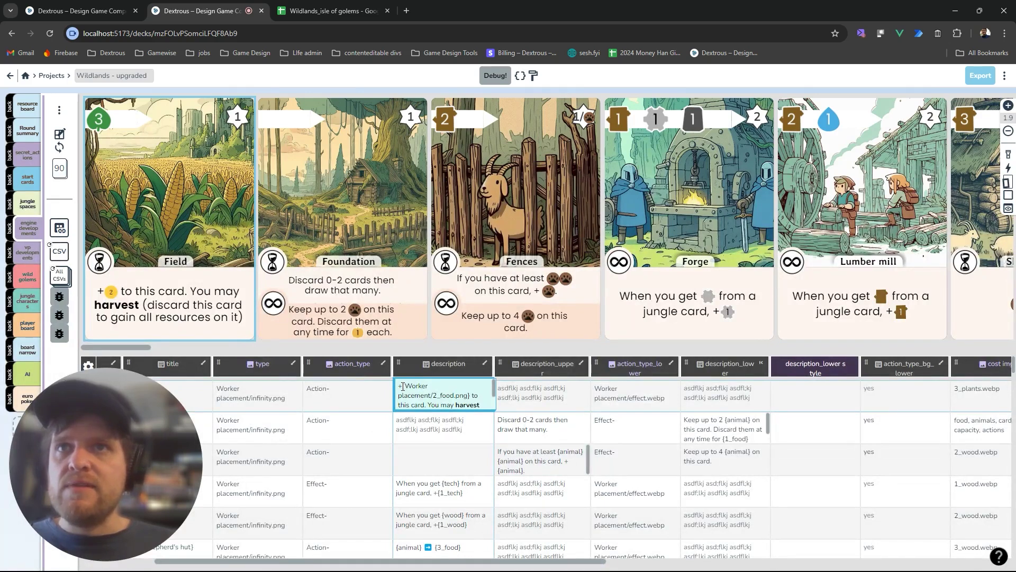
Replace the image code in the Field card's description with the variable name "blah"
{"action": "left_click_drag", "start_coordinate": [403, 386], "coordinate": [472, 397]}
{"action": "type", "text": "bla"}
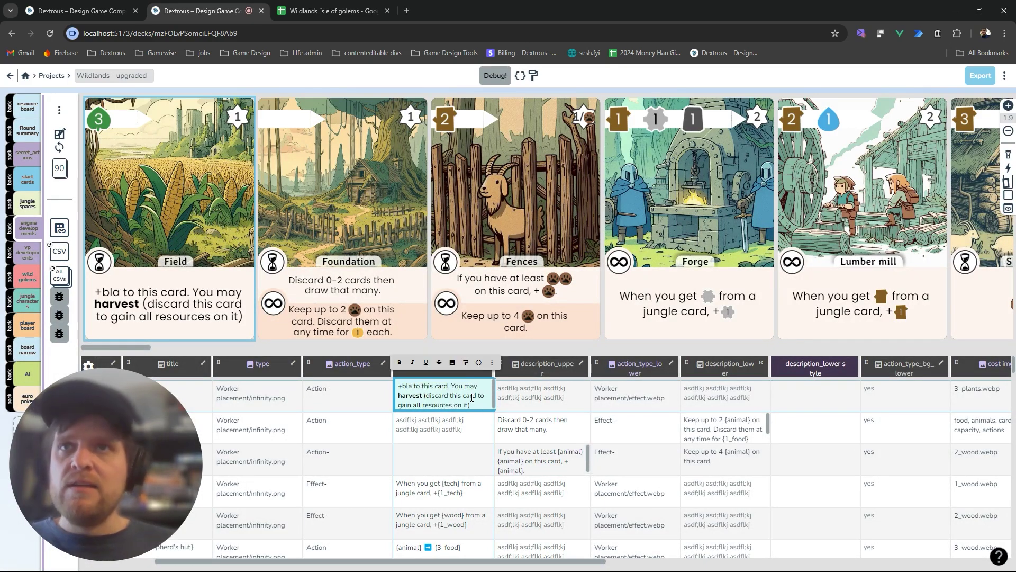
{"action": "type", "text": "h"}
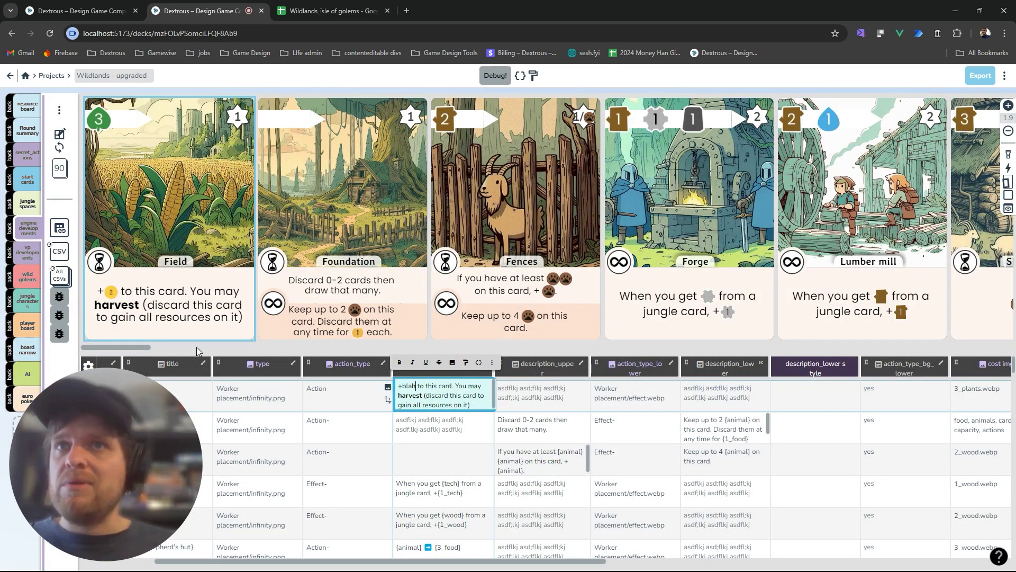
{"action": "key", "text": "ctrl+shift+Left"}
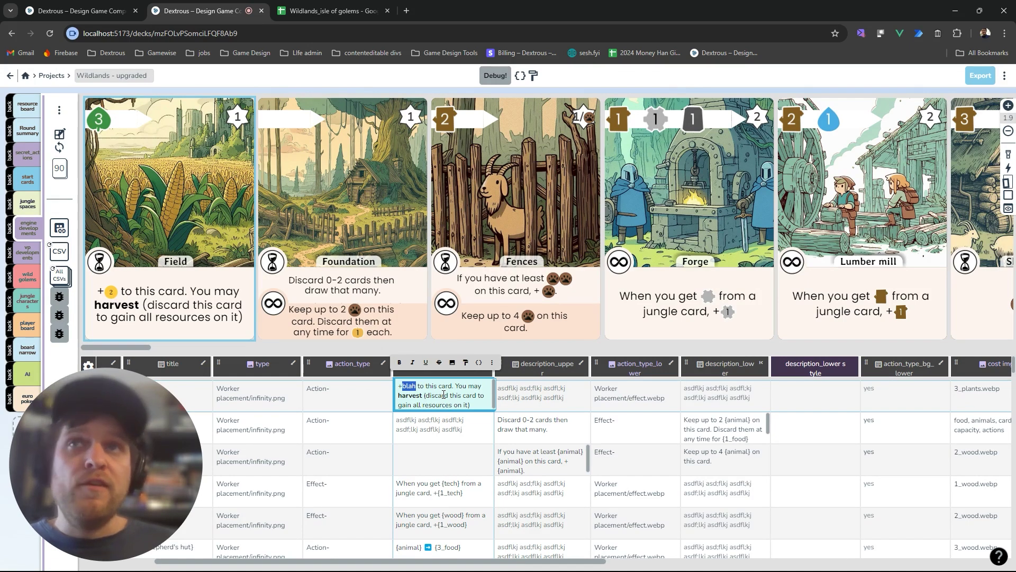
Rename the project variable "blah" as {2_food}
{"action": "left_click", "coordinate": [519, 75]}
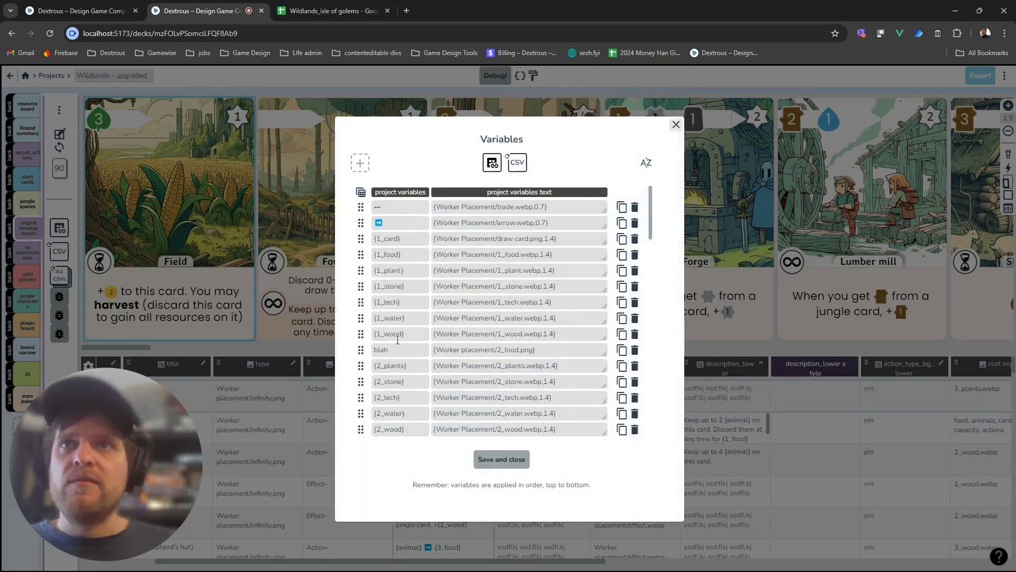
{"action": "double_click", "coordinate": [382, 350]}
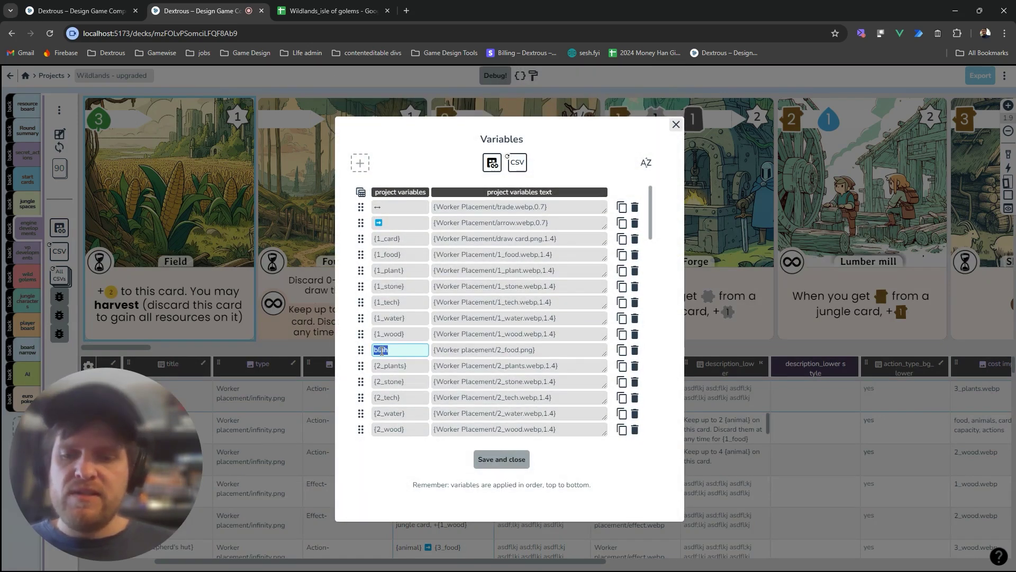
{"action": "type", "text": "{2_food"}
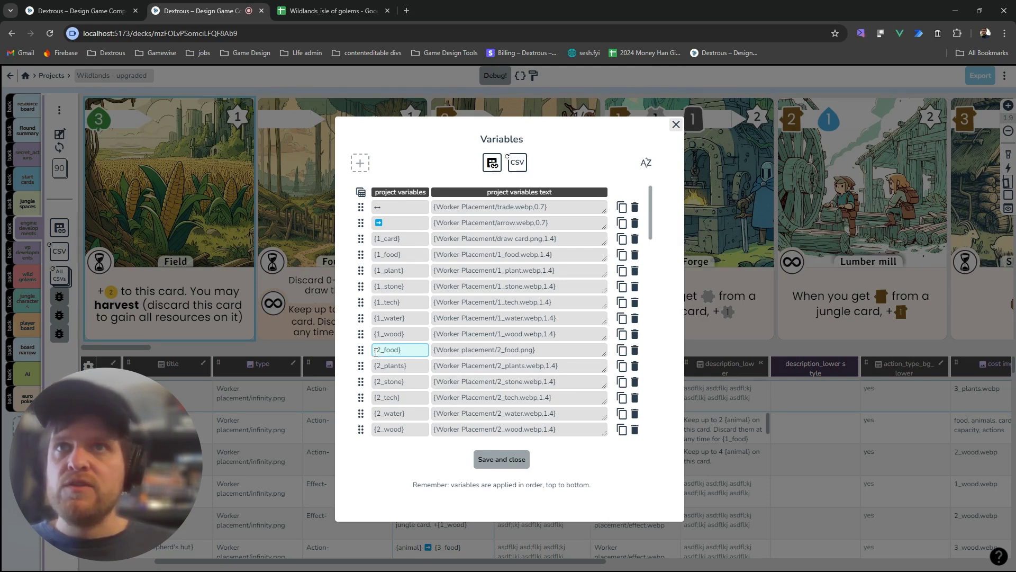
{"action": "type", "text": "}"}
Copy the {2_food} variable name, save the variables, and replace "blah" in the Field description with it
{"action": "left_click_drag", "start_coordinate": [376, 352], "coordinate": [406, 352]}
{"action": "key", "text": "ctrl+c"}
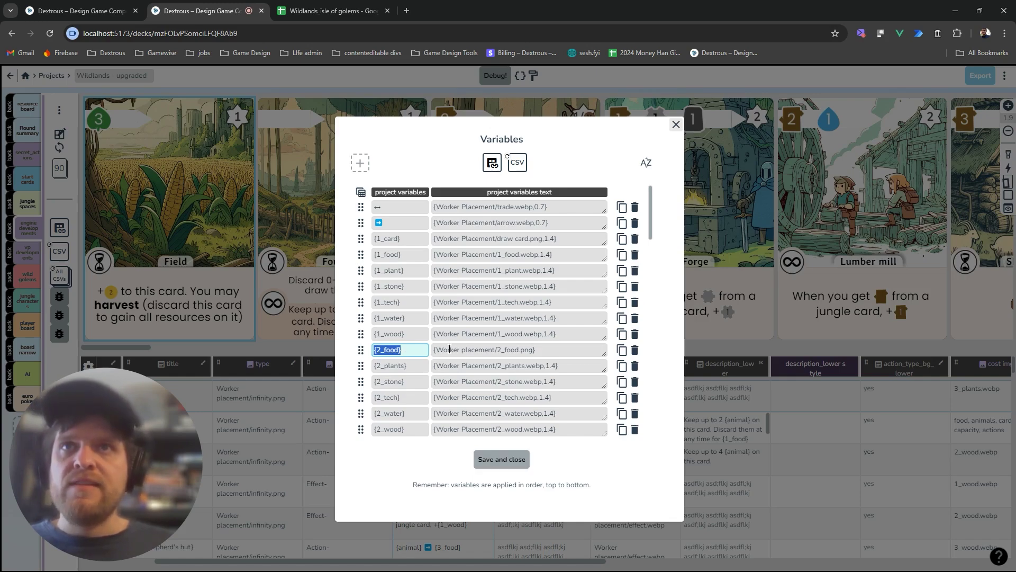
{"action": "left_click", "coordinate": [516, 460]}
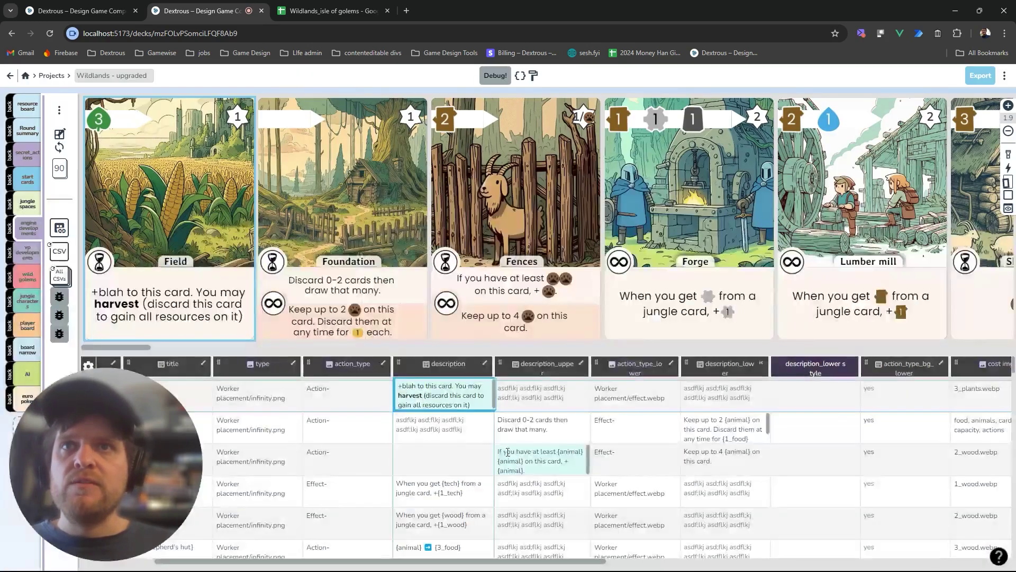
{"action": "double_click", "coordinate": [406, 386]}
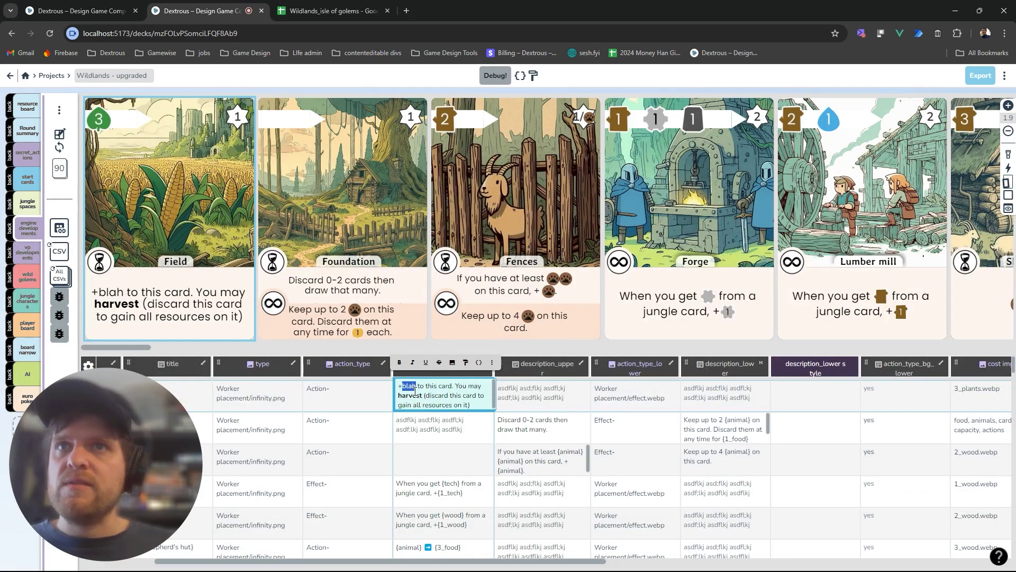
{"action": "key", "text": "ctrl+v"}
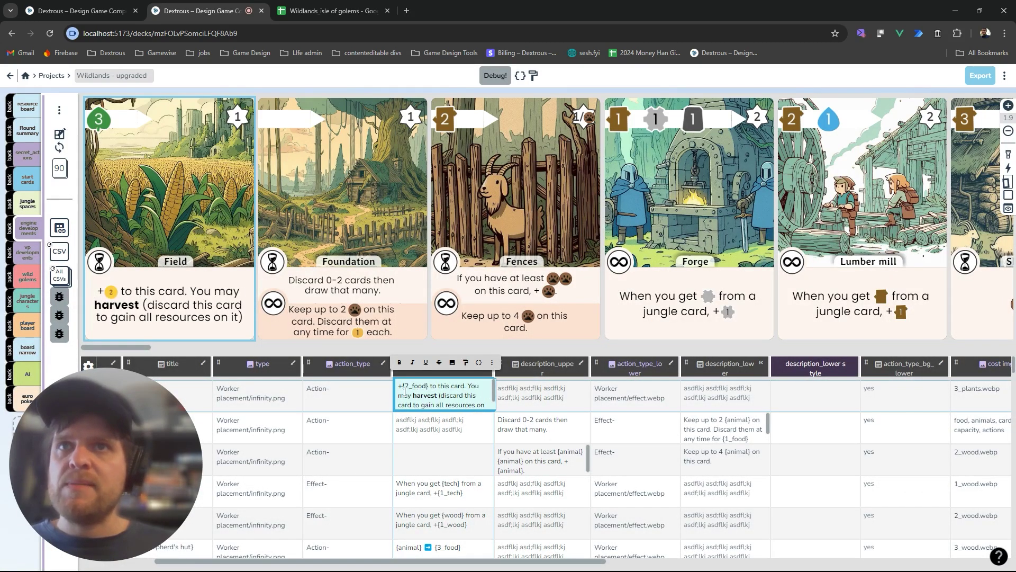
Check the Field card's description in the Wildlands_isle of golems spreadsheet in Google Sheets, and return to the Dextrous deck
{"action": "left_click", "coordinate": [331, 10]}
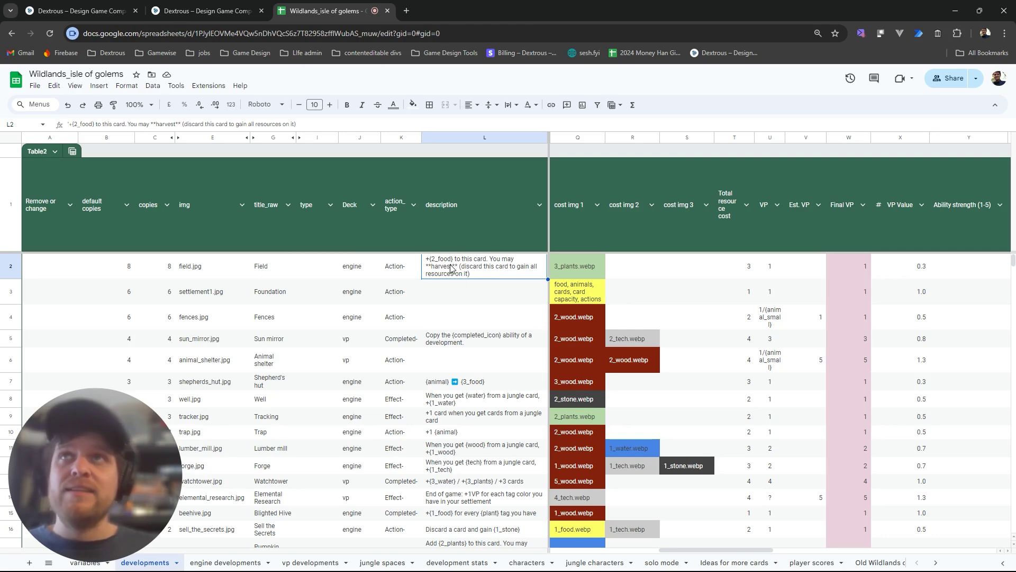
{"action": "left_click", "coordinate": [206, 11]}
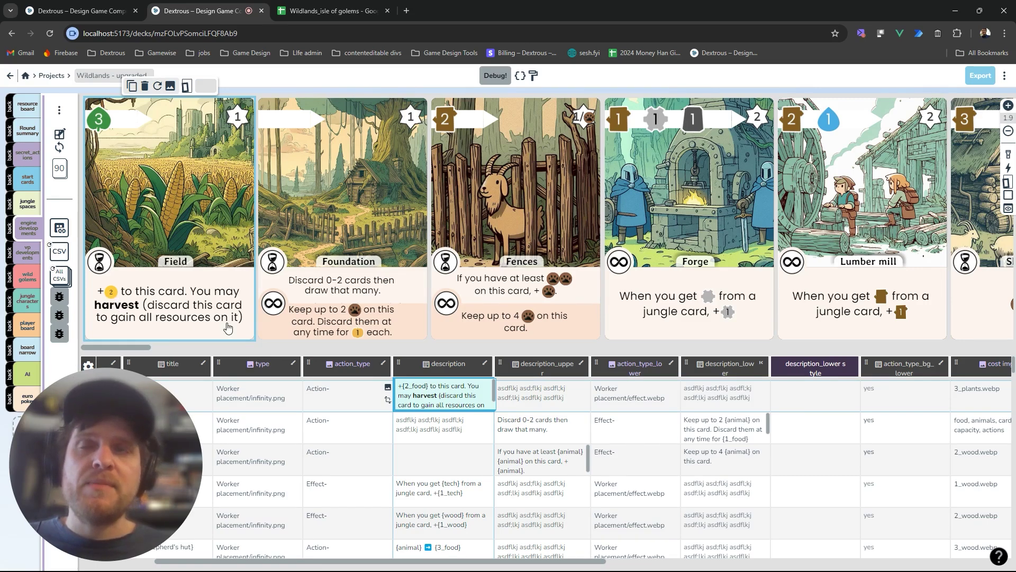
Insert the in-line image 2_food.webp after {2_food} in the Field card's description
{"action": "left_click", "coordinate": [437, 383]}
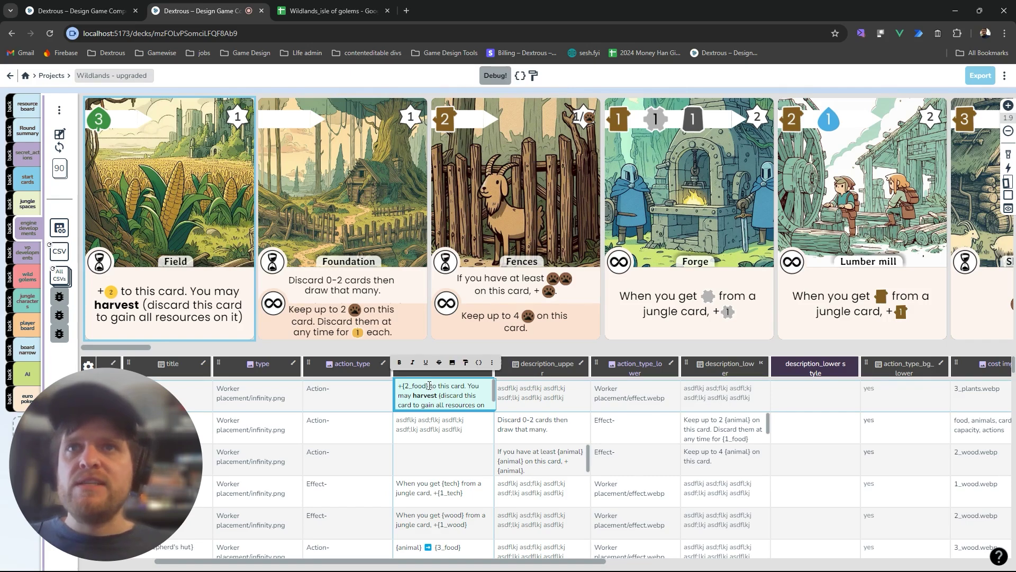
{"action": "left_click", "coordinate": [453, 363]}
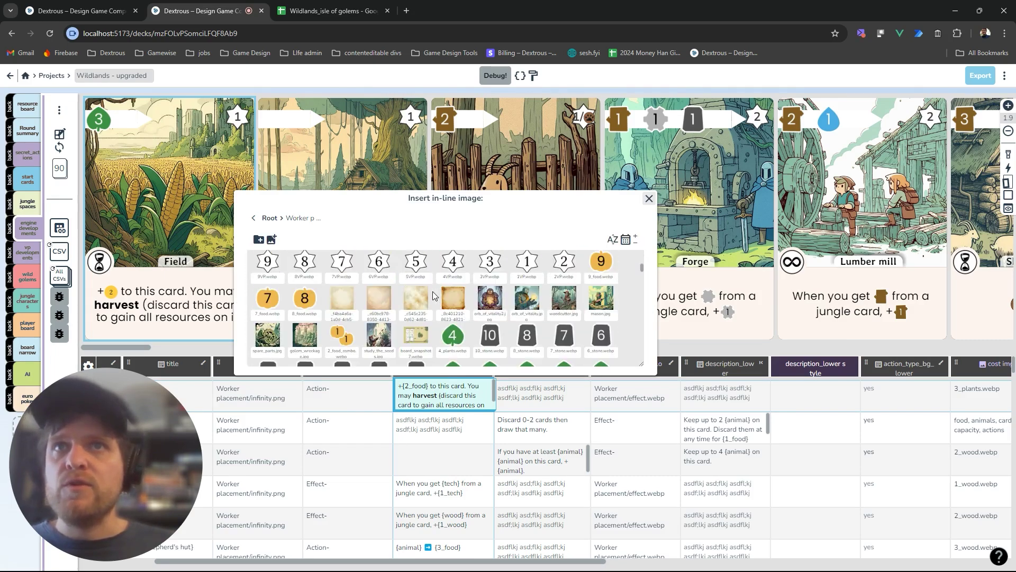
{"action": "scroll", "coordinate": [433, 291], "scroll_direction": "down", "scroll_amount": 3}
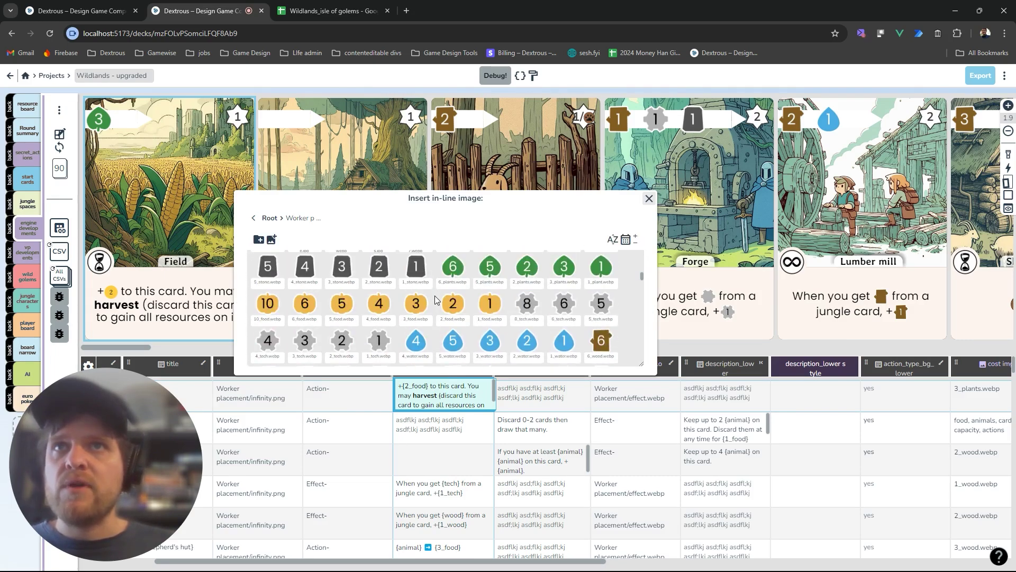
{"action": "left_click", "coordinate": [450, 306]}
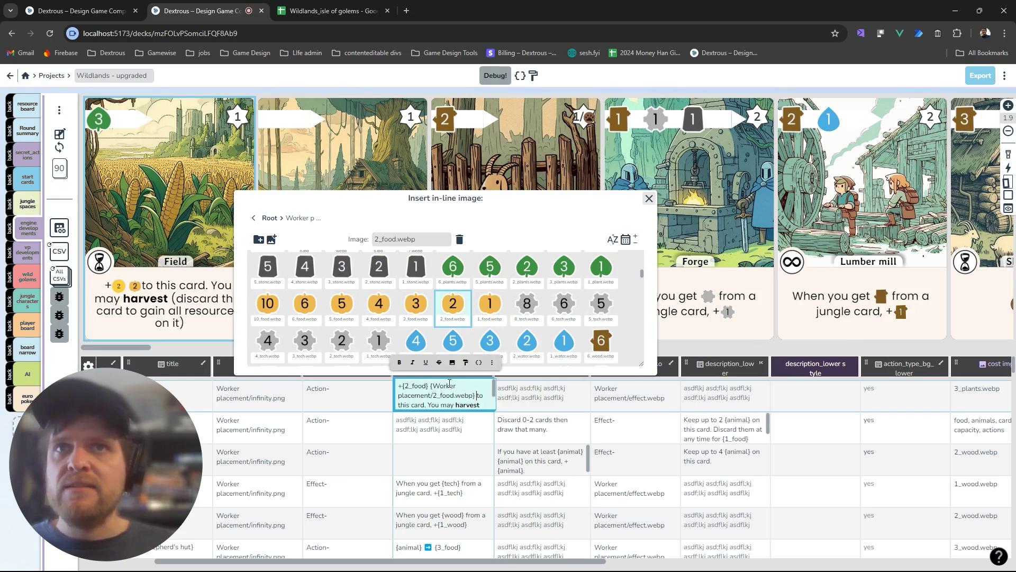
Copy the inserted image code {Worker placement/2_food.webp}, delete it from the Field description, and close the image picker
{"action": "left_click_drag", "start_coordinate": [431, 385], "coordinate": [401, 386]}
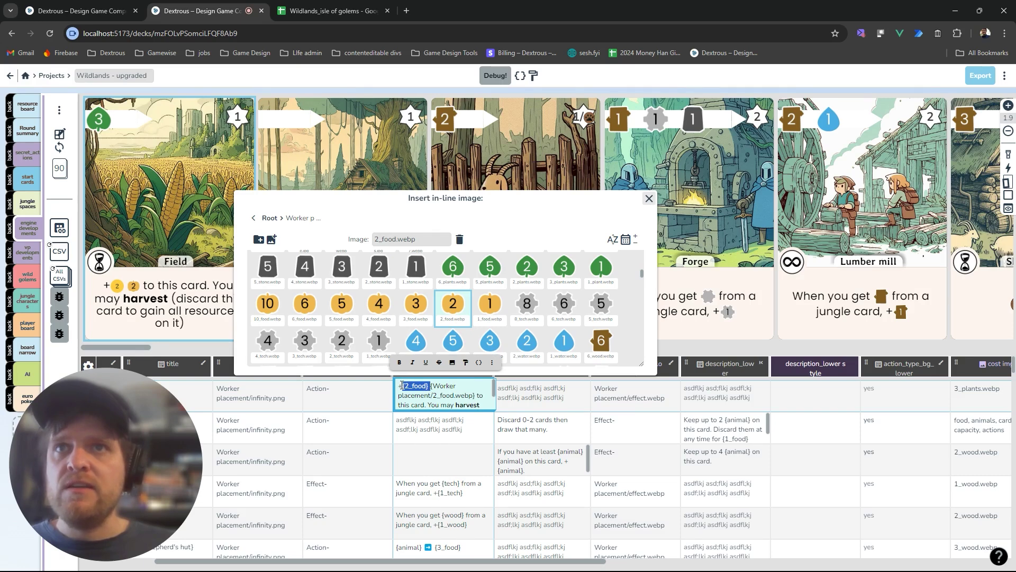
{"action": "left_click", "coordinate": [432, 386]}
{"action": "left_click_drag", "start_coordinate": [431, 386], "coordinate": [474, 396]}
{"action": "key", "text": "ctrl+c"}
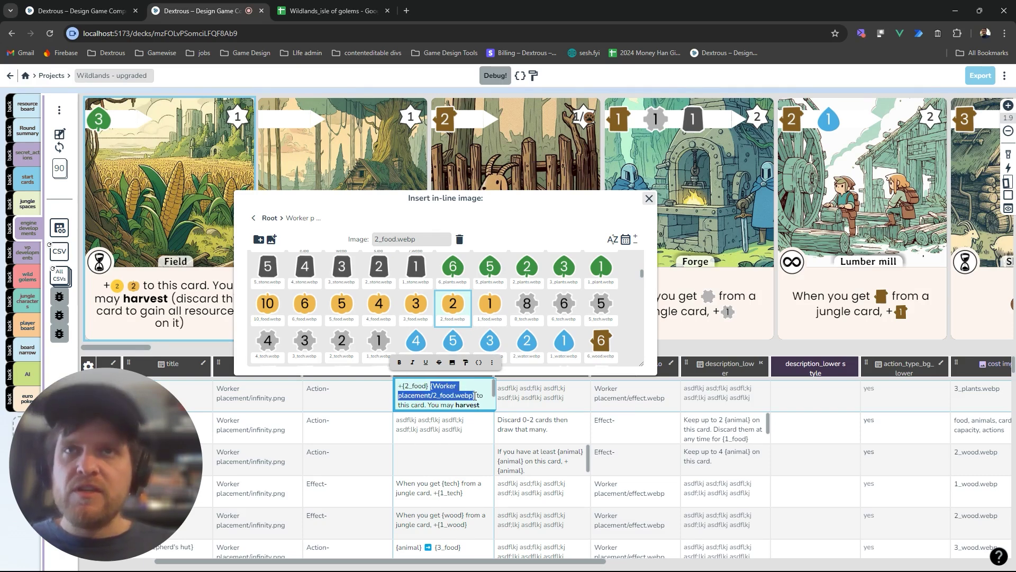
{"action": "key", "text": "BackSpace"}
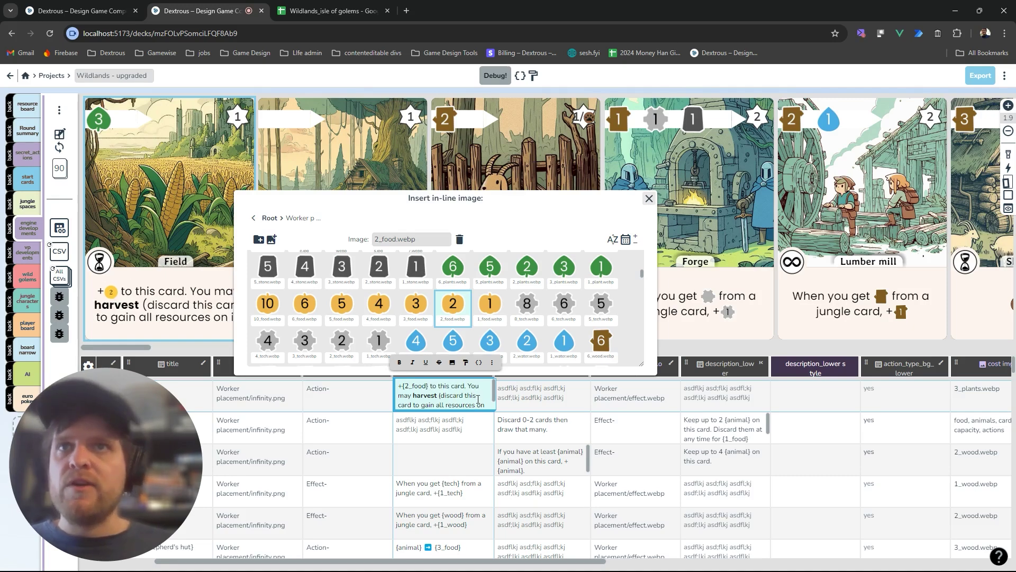
{"action": "left_click", "coordinate": [649, 198]}
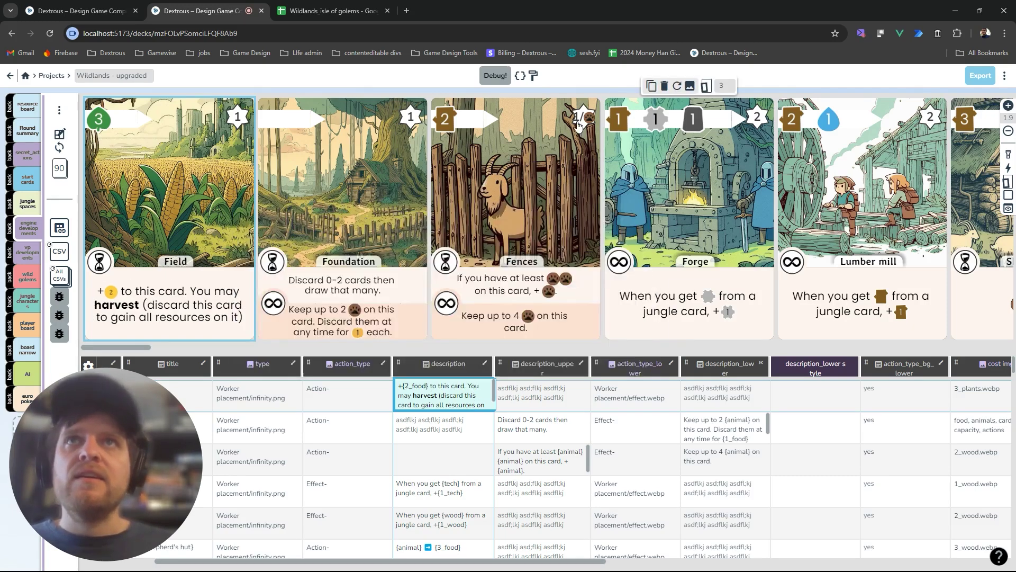
Replace the {2_food} project variable's text with {Worker placement/2_food.webp} and save the variables
{"action": "left_click", "coordinate": [520, 76]}
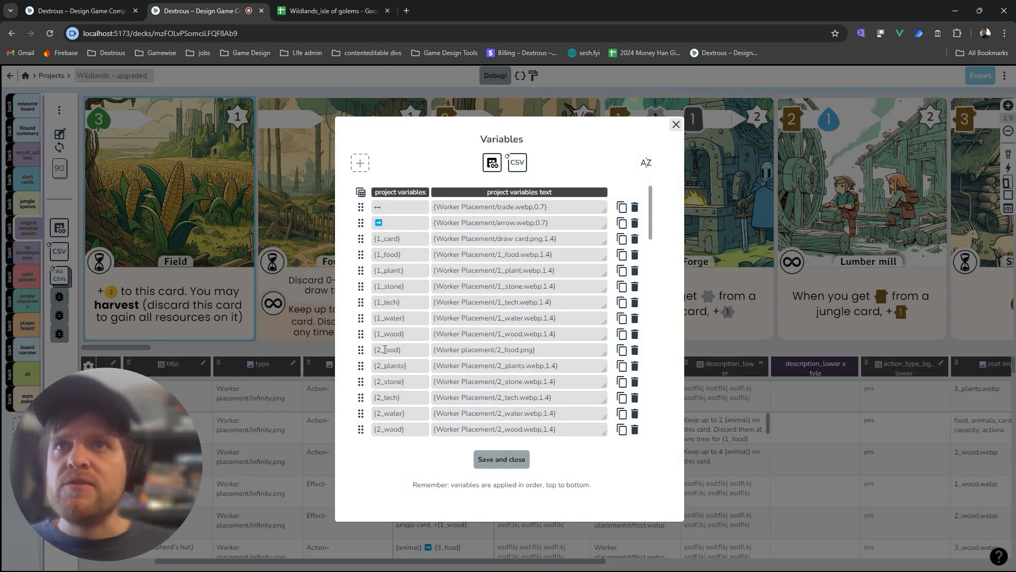
{"action": "left_click_drag", "start_coordinate": [434, 351], "coordinate": [538, 350]}
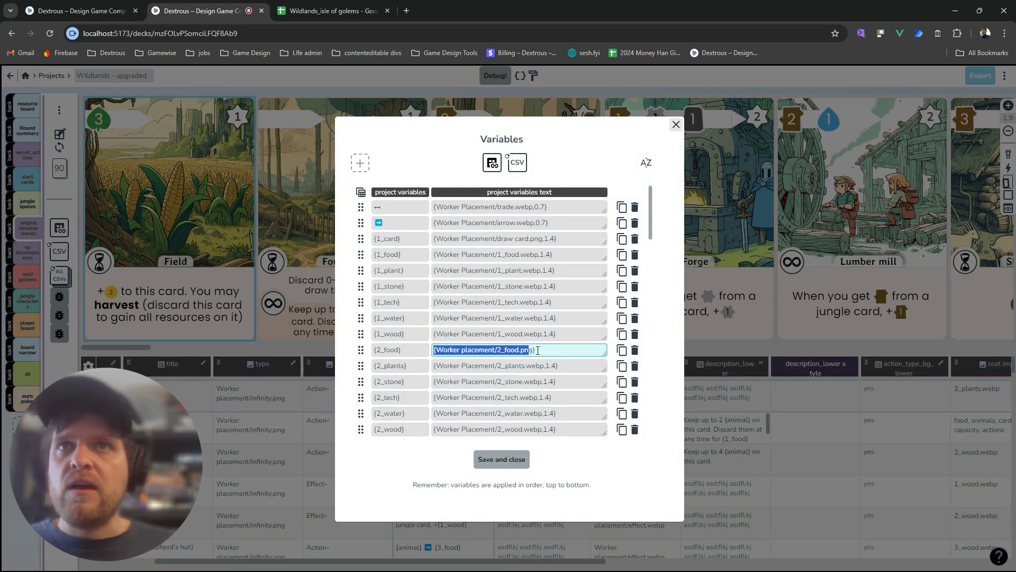
{"action": "key", "text": "ctrl+v"}
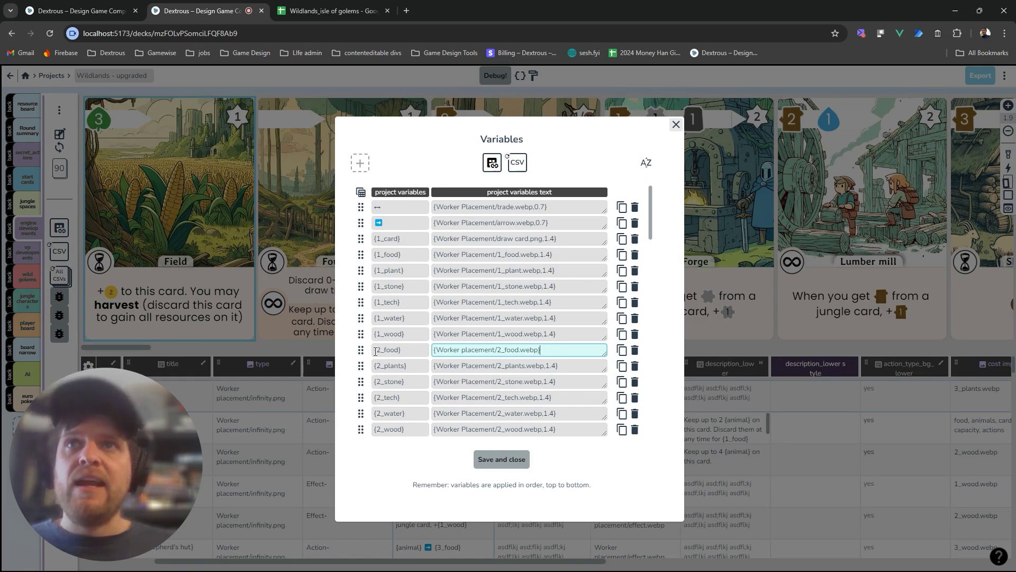
{"action": "left_click_drag", "start_coordinate": [375, 351], "coordinate": [404, 351]}
{"action": "left_click", "coordinate": [502, 460]}
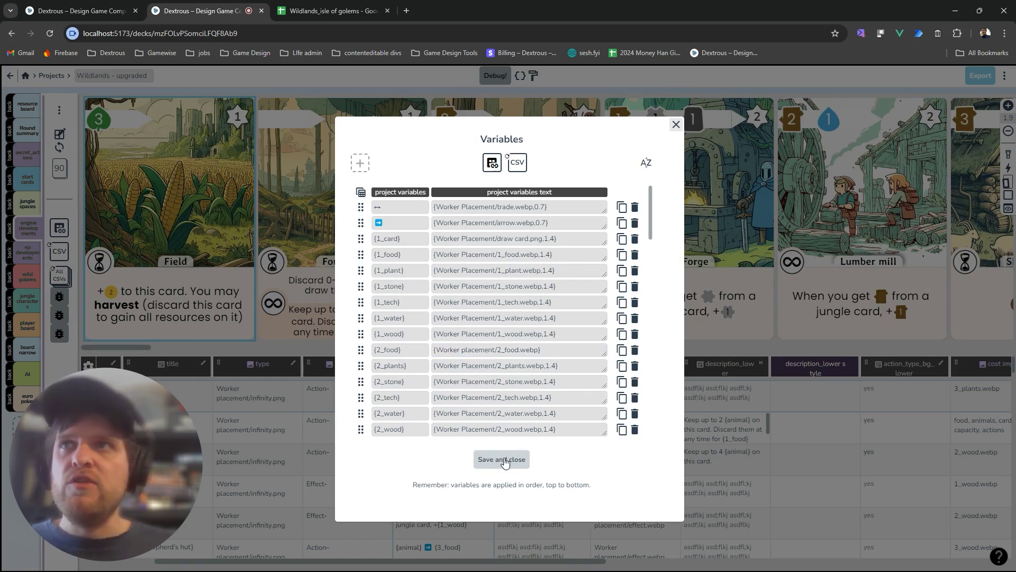
View the project variables, and switch to the variables sheet of the Wildlands_isle of golems spreadsheet in Google Sheets
{"action": "mouse_move", "coordinate": [118, 300]}
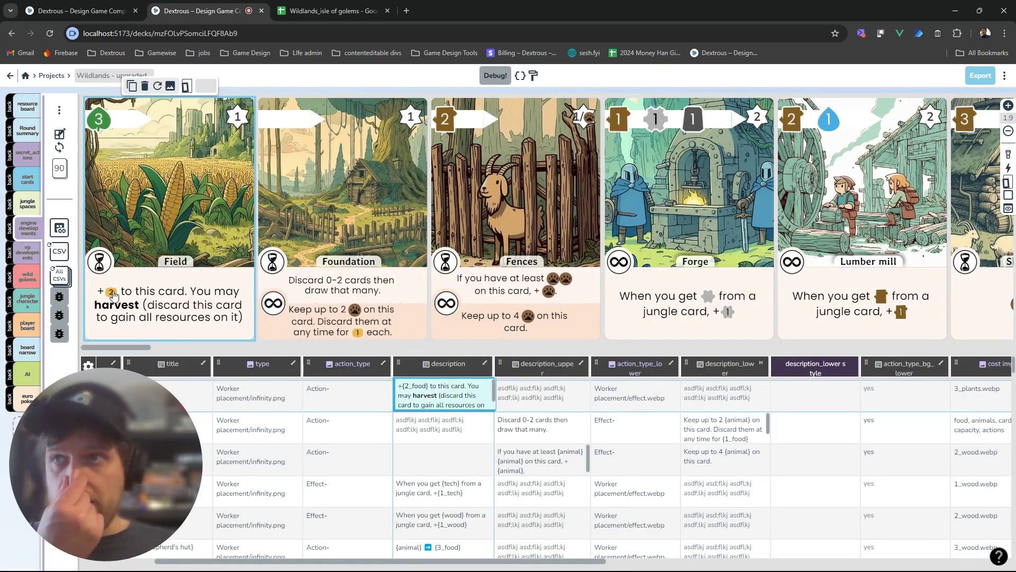
{"action": "left_click", "coordinate": [521, 76]}
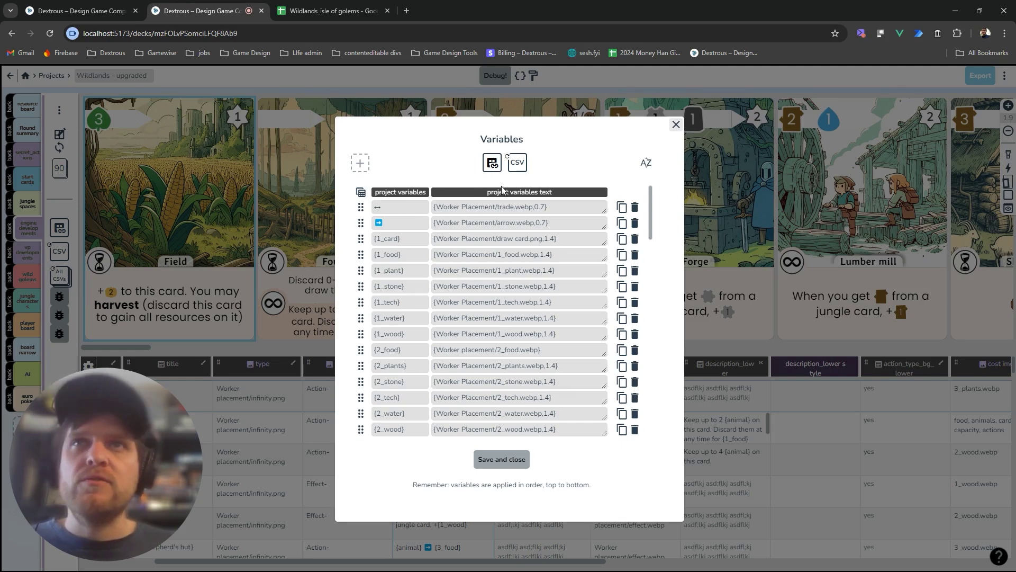
{"action": "left_click", "coordinate": [319, 10]}
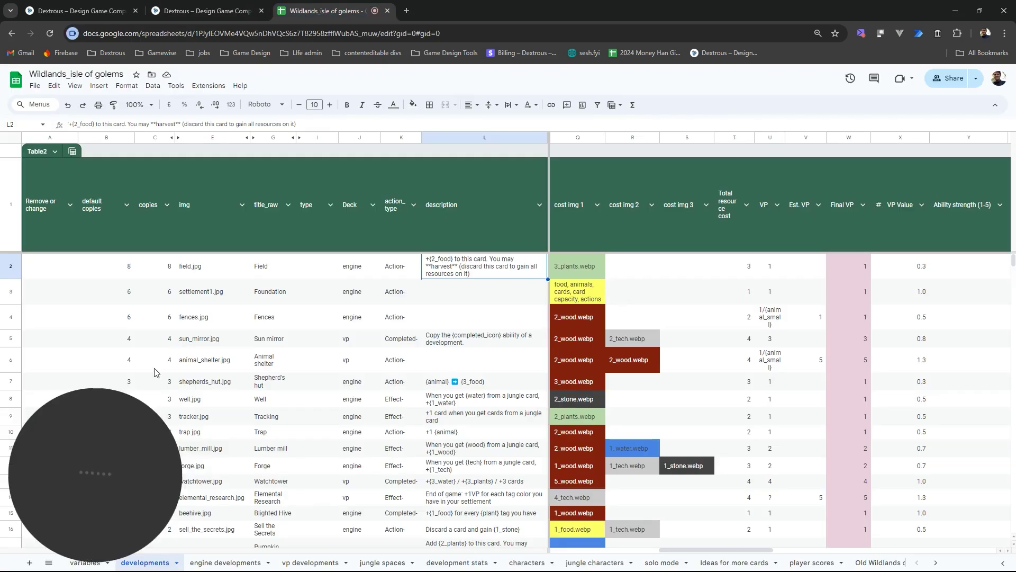
{"action": "left_click_drag", "start_coordinate": [153, 455], "coordinate": [948, 459]}
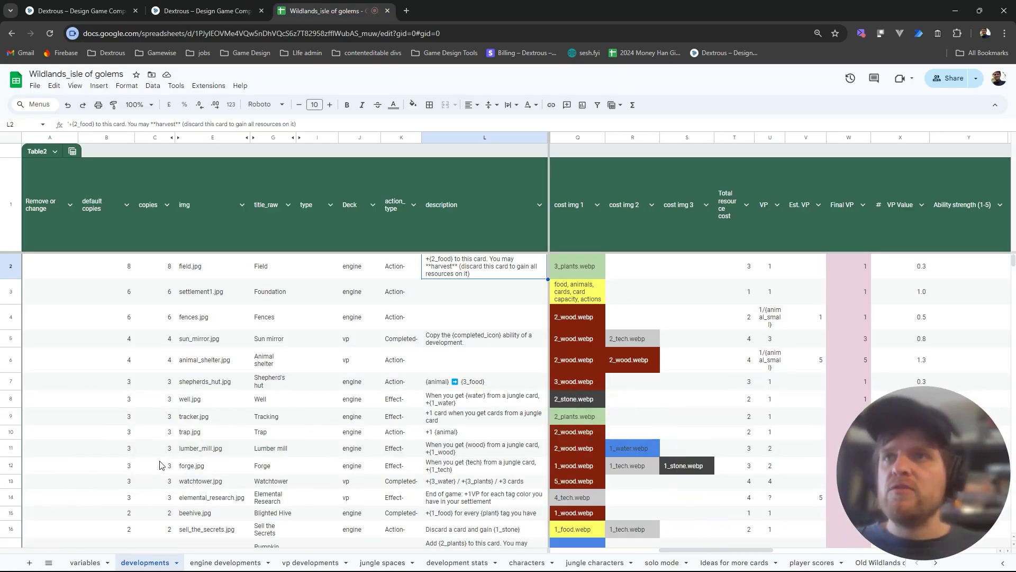
{"action": "left_click", "coordinate": [85, 563]}
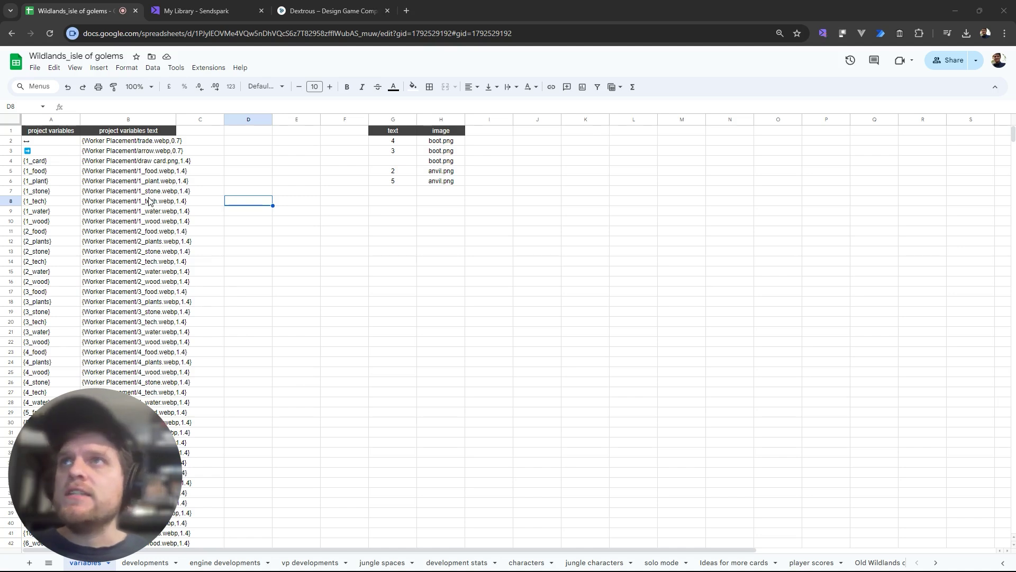
Set the publish-to-web link to the variables sheet as comma-separated values (.csv), and copy the link
{"action": "left_click", "coordinate": [35, 68]}
{"action": "mouse_move", "coordinate": [125, 152]}
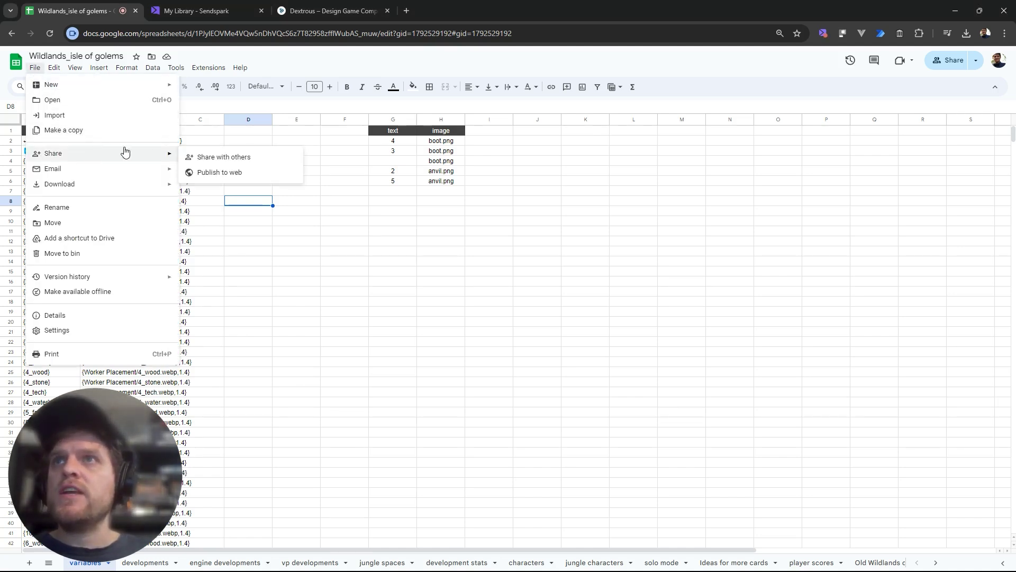
{"action": "left_click", "coordinate": [204, 179]}
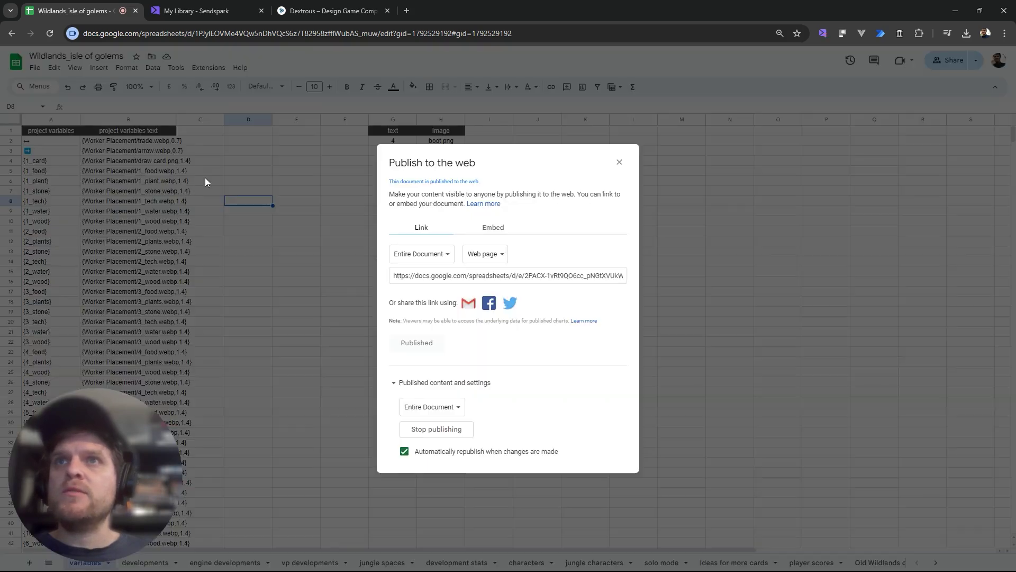
{"action": "left_click", "coordinate": [498, 257]}
{"action": "left_click", "coordinate": [509, 267]}
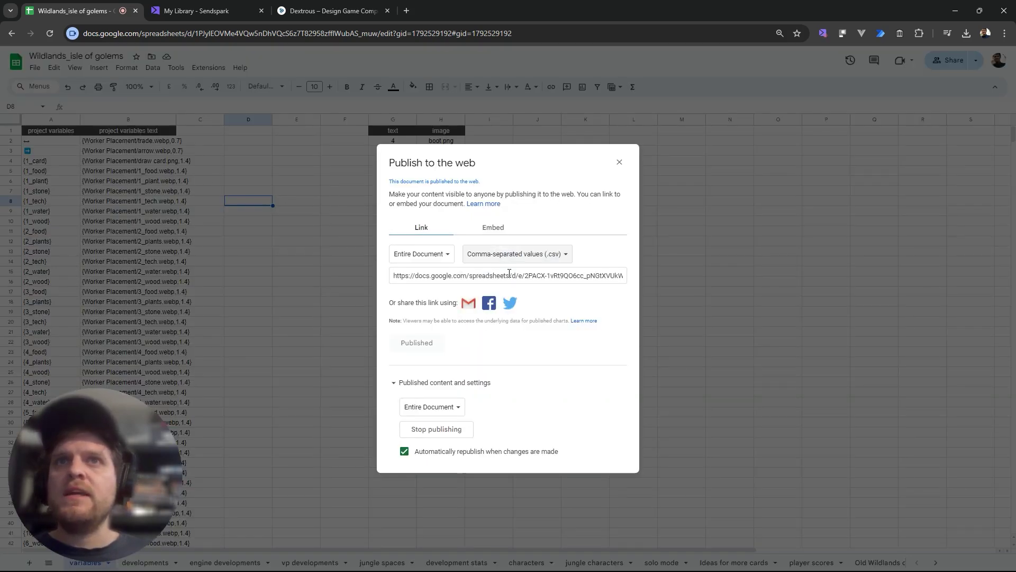
{"action": "left_click", "coordinate": [432, 254]}
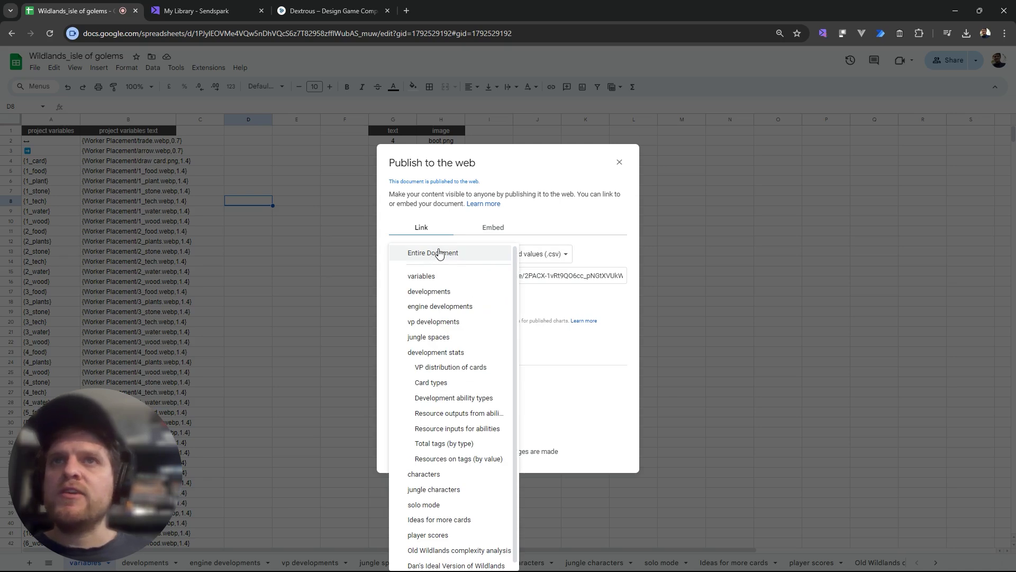
{"action": "left_click", "coordinate": [418, 280]}
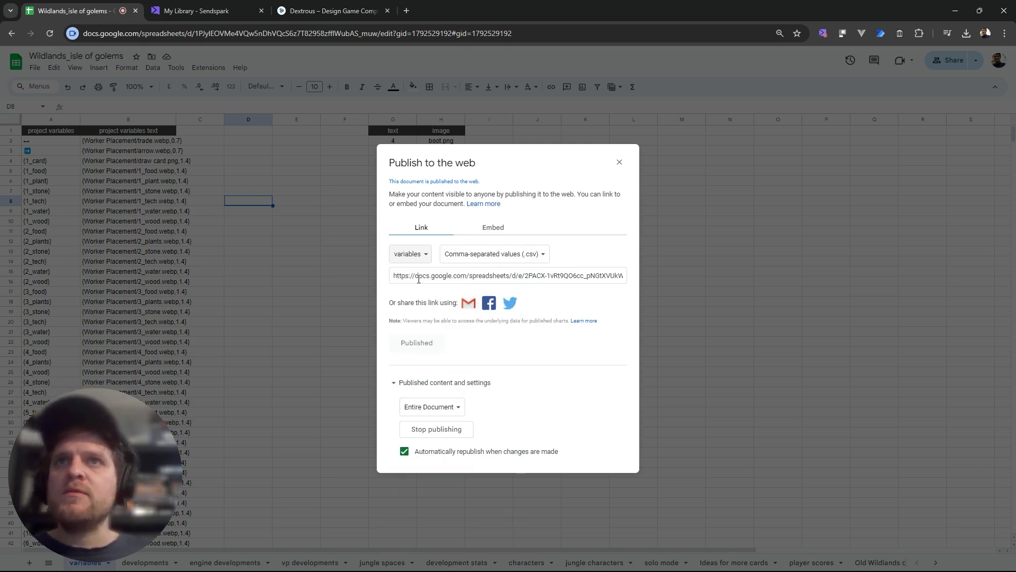
{"action": "left_click", "coordinate": [463, 277]}
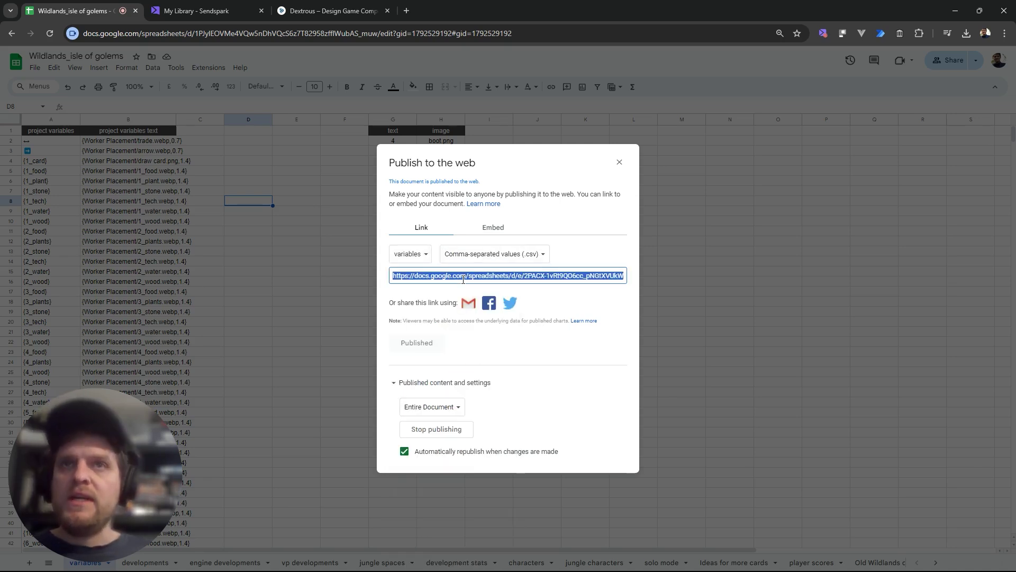
Switch to the Dextrous deck and link its project variables to the copied CSV address of the variables sheet
{"action": "left_click", "coordinate": [312, 16]}
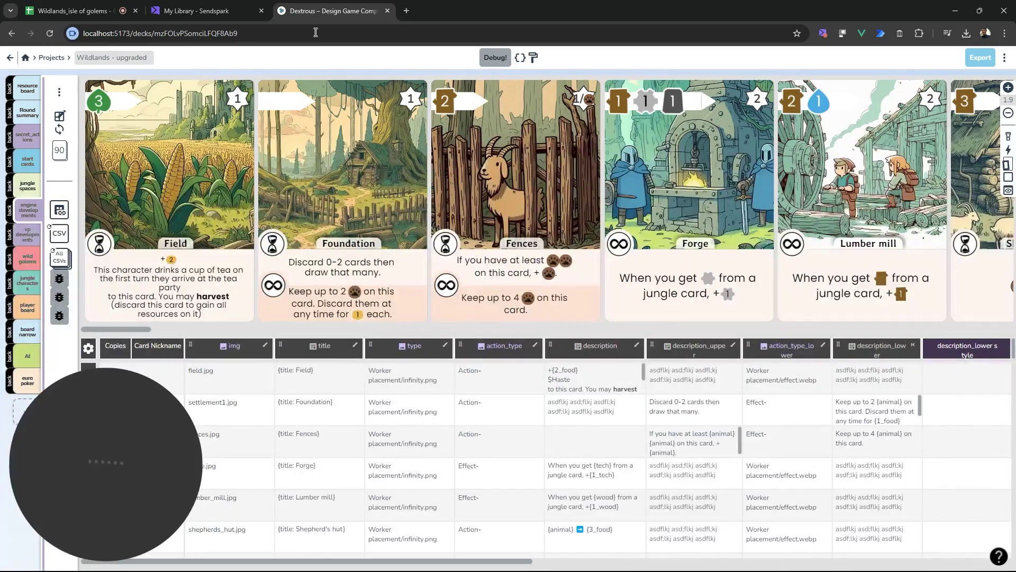
{"action": "left_click", "coordinate": [519, 58]}
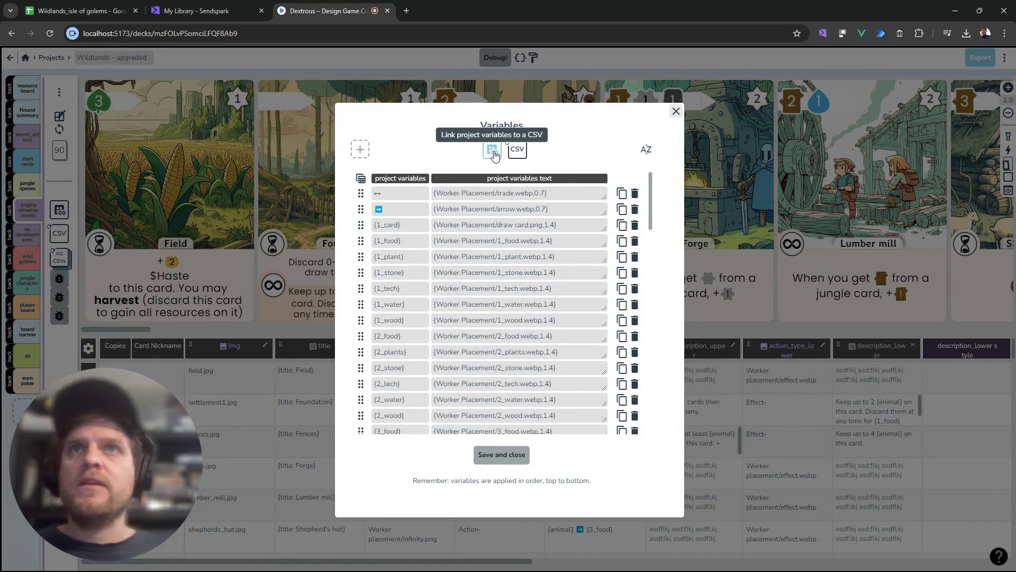
{"action": "left_click", "coordinate": [493, 150]}
{"action": "triple_click", "coordinate": [490, 127]}
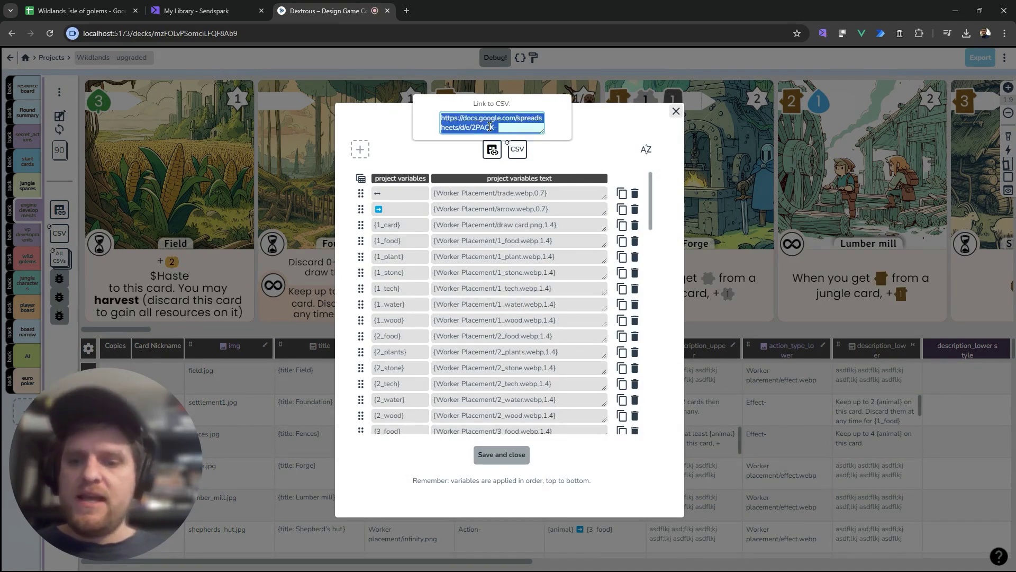
{"action": "key", "text": "ctrl+v"}
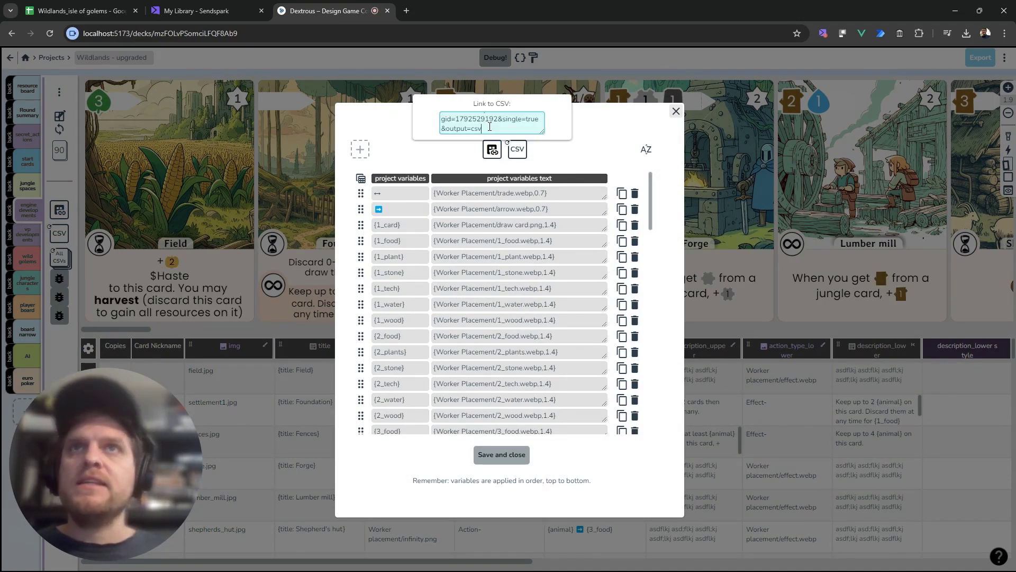
{"action": "left_click", "coordinate": [432, 158]}
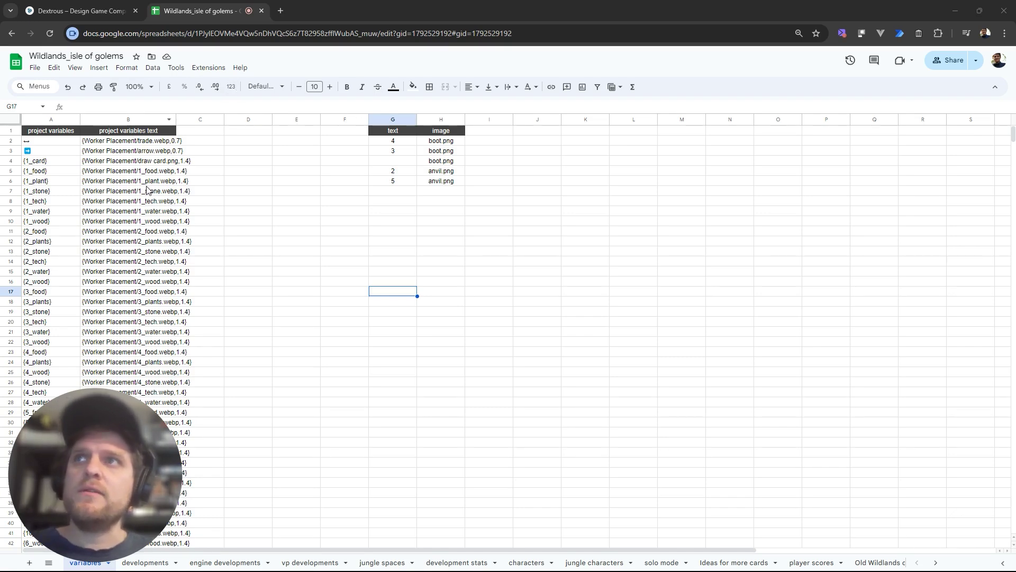
In the variables sheet in Google Sheets, insert a row above row 2 and enter the variable name $Haste in A2
{"action": "right_click", "coordinate": [6, 143]}
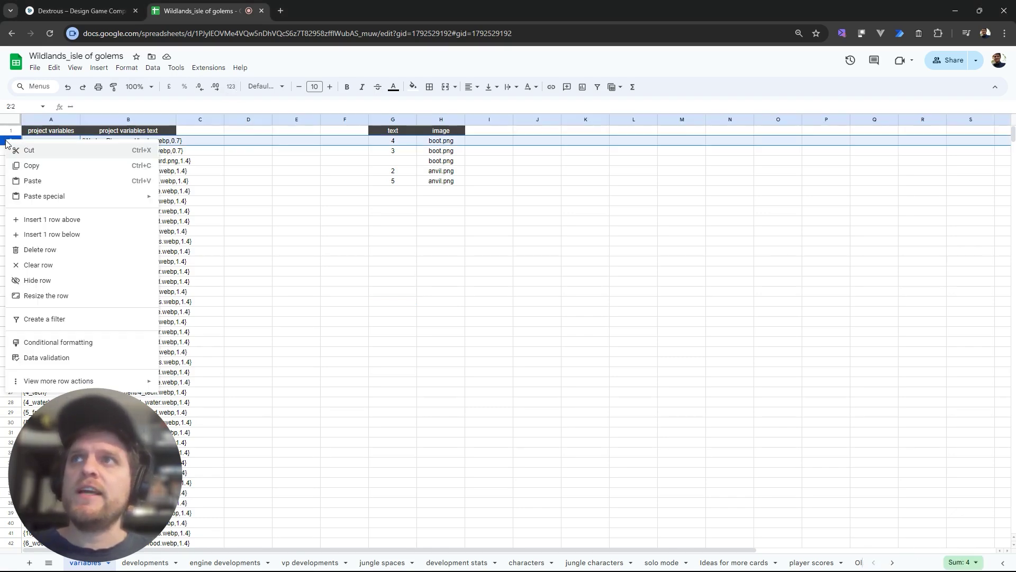
{"action": "left_click", "coordinate": [80, 217]}
{"action": "left_click", "coordinate": [46, 141]}
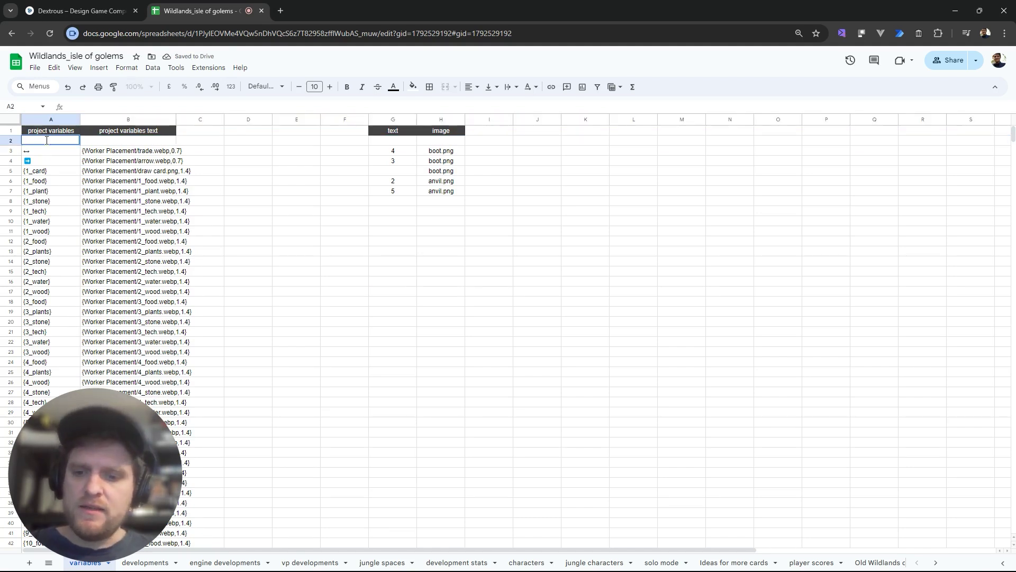
{"action": "type", "text": "$Haste"}
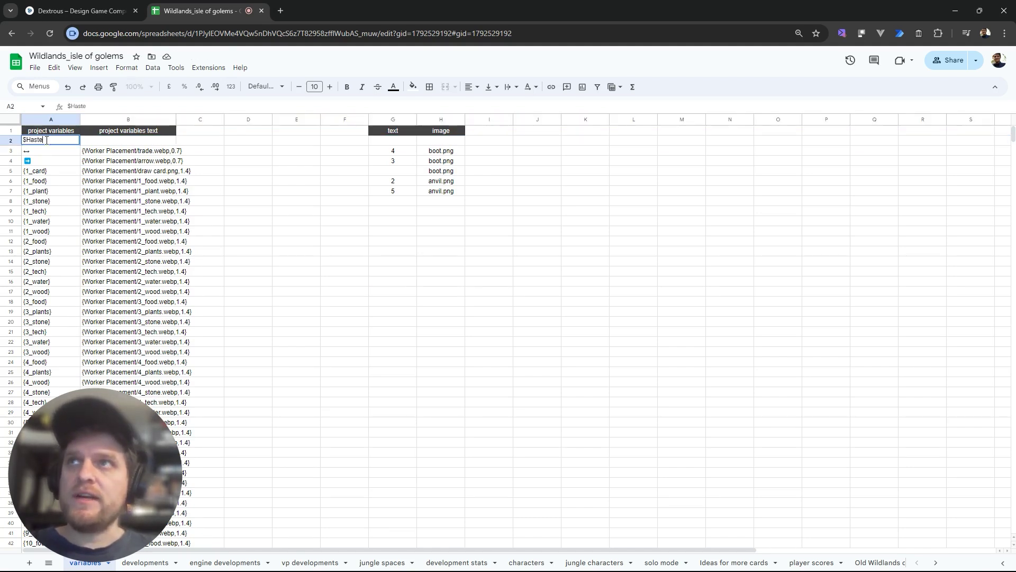
{"action": "key", "text": "Tab"}
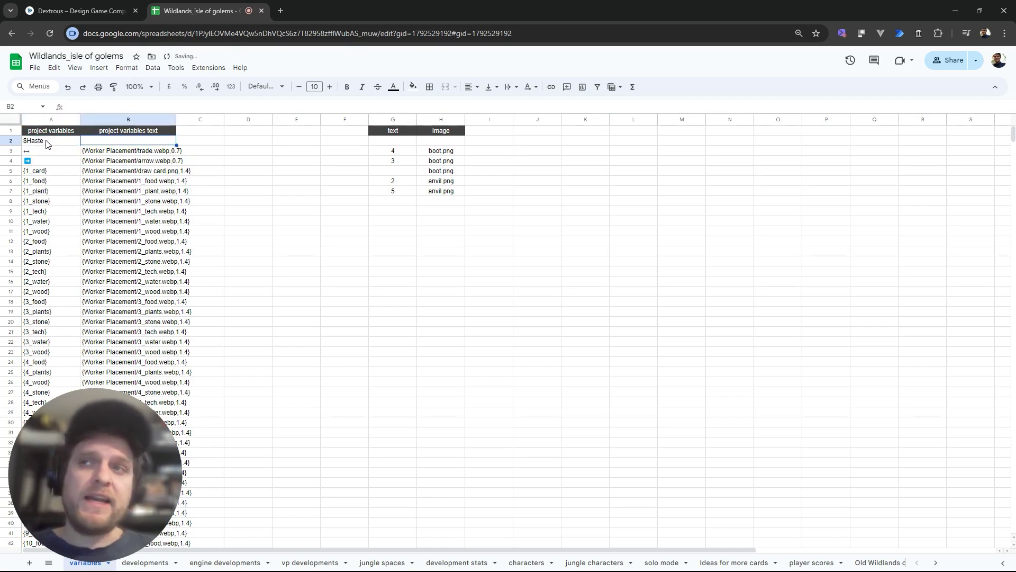
Set the $Haste variable's text in B2 to "This character drinks a cup of tea on the first turn they arrive at the tea party"
{"action": "double_click", "coordinate": [112, 144]}
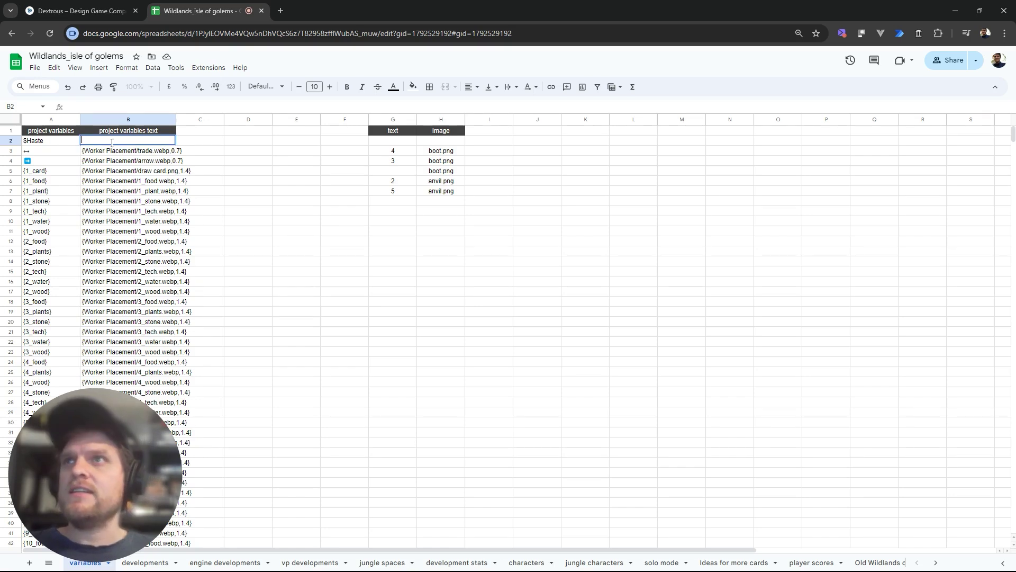
{"action": "key", "text": "super+v"}
{"action": "left_click", "coordinate": [166, 247]}
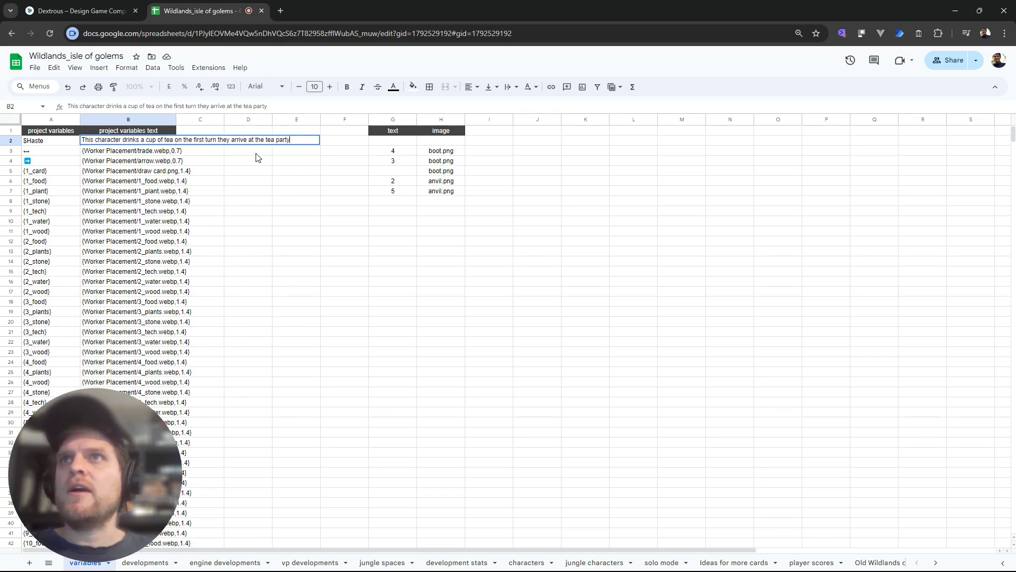
{"action": "left_click", "coordinate": [235, 180]}
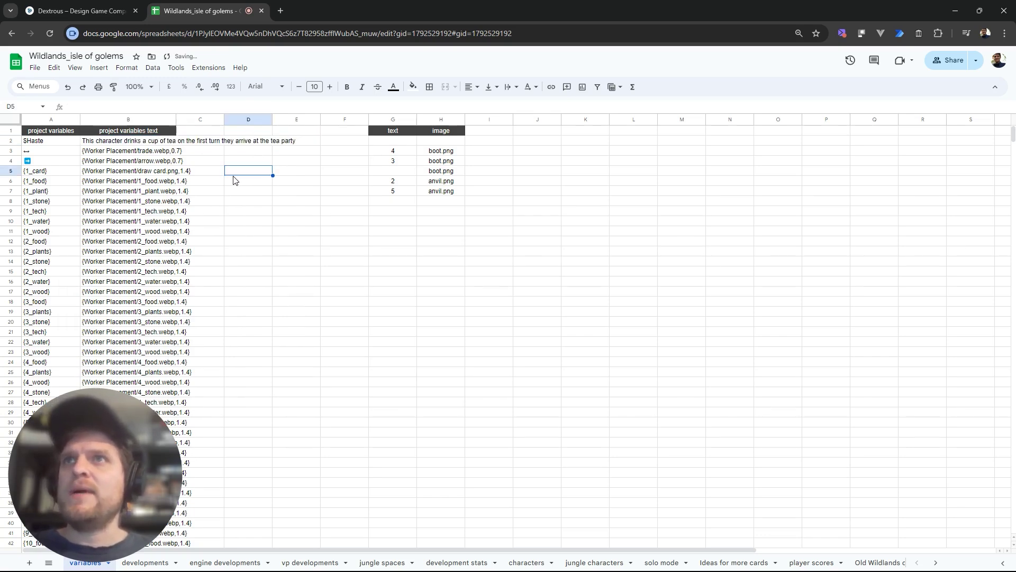
Switch to the Dextrous deck, delete the Haste project variable, and save the project variables after refreshing them from the linked CSV
{"action": "left_click", "coordinate": [87, 11]}
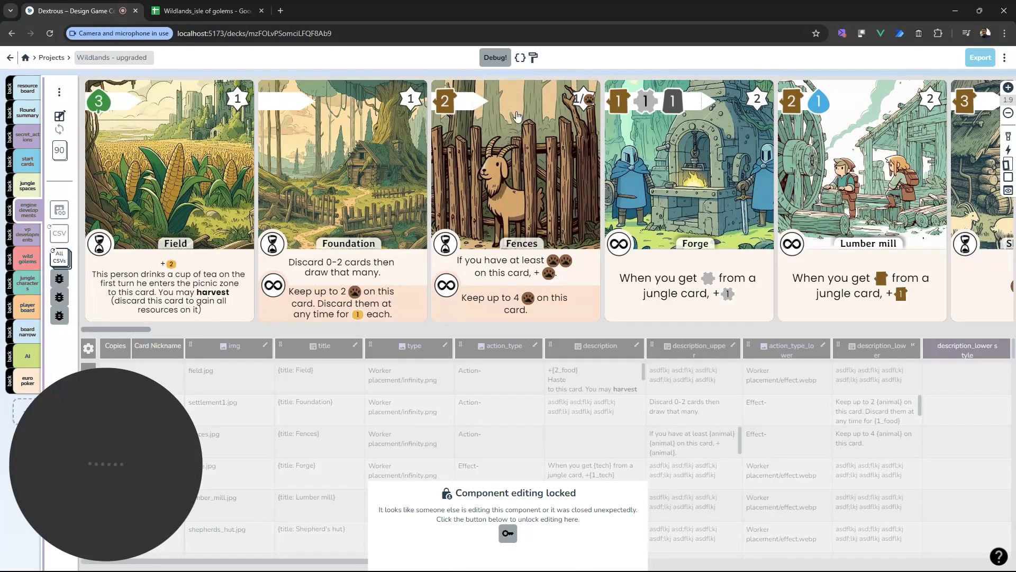
{"action": "left_click", "coordinate": [521, 58]}
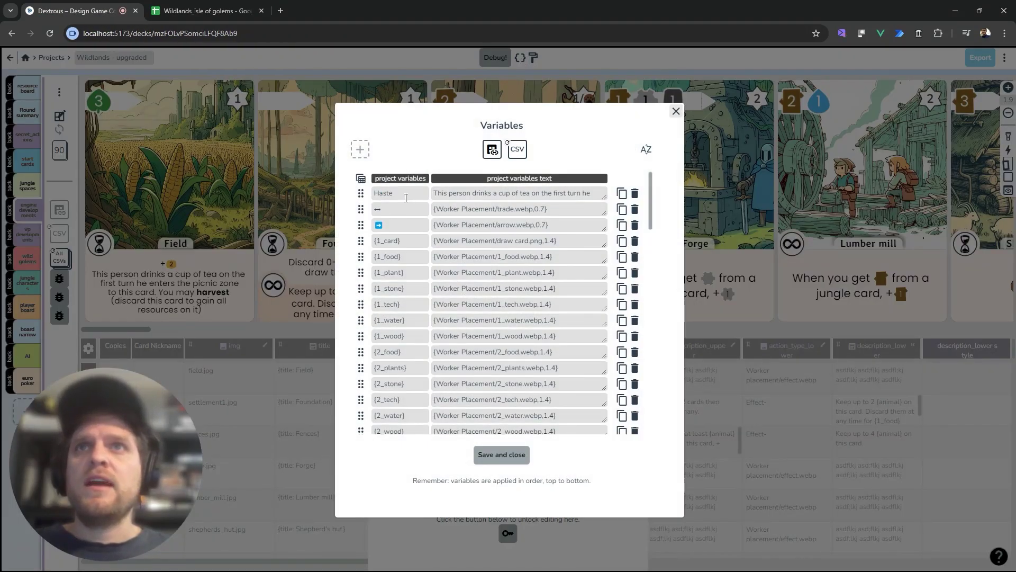
{"action": "left_click", "coordinate": [634, 193]}
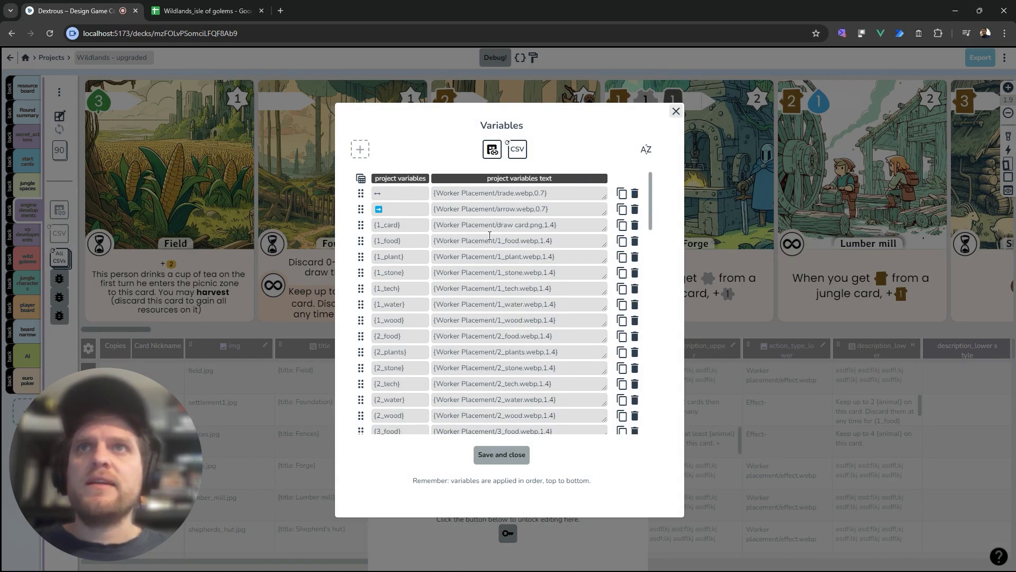
{"action": "left_click", "coordinate": [521, 156]}
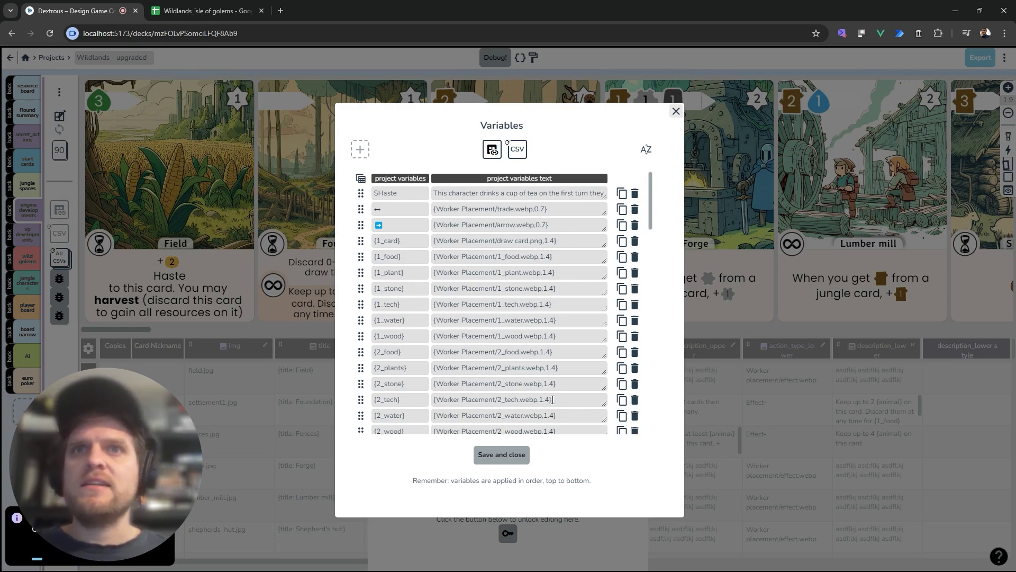
{"action": "left_click", "coordinate": [514, 455]}
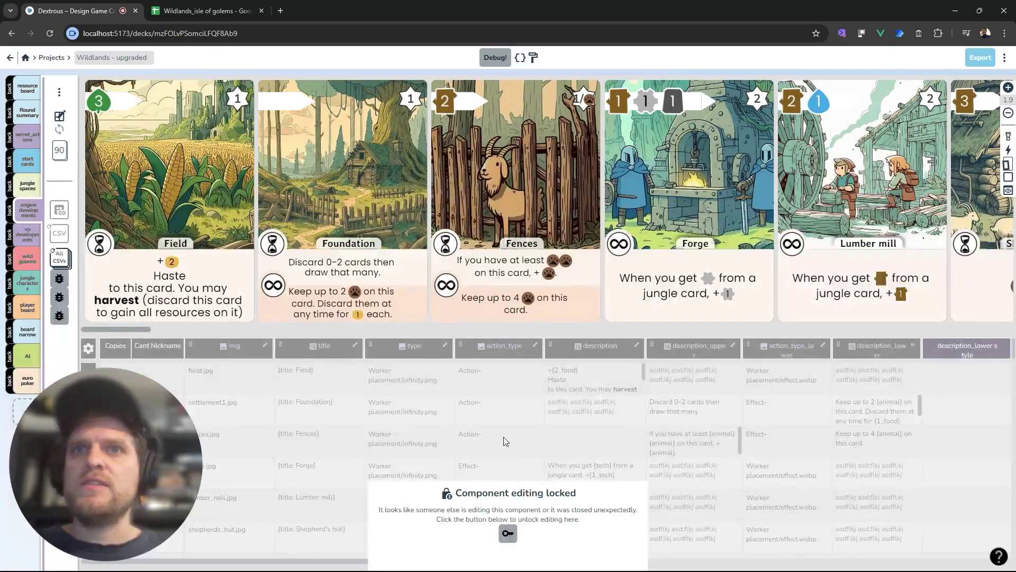
Unlock component editing and replace the word Haste with $Haste in the Field card's description
{"action": "left_click", "coordinate": [508, 533]}
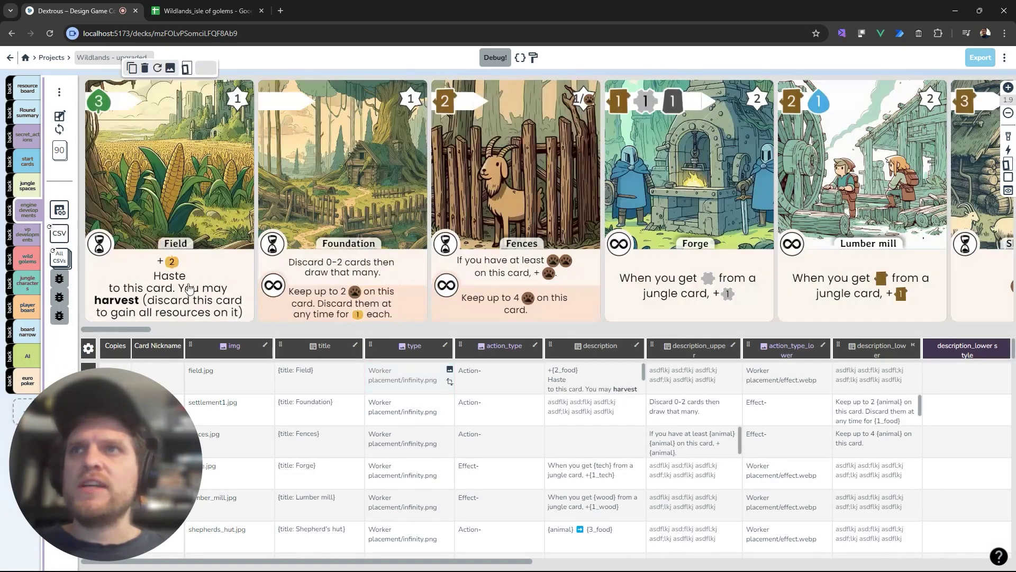
{"action": "left_click", "coordinate": [548, 379]}
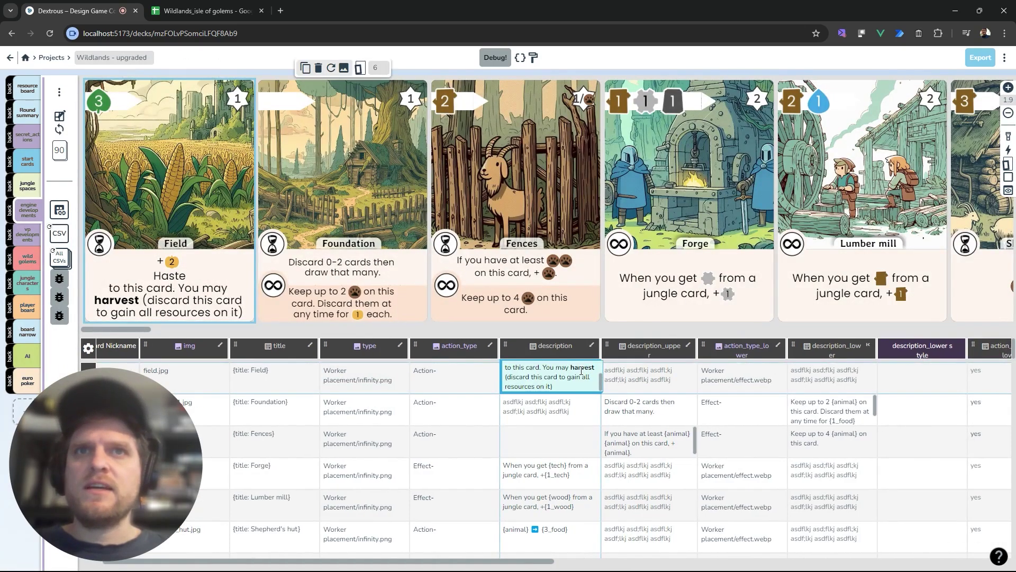
{"action": "scroll", "coordinate": [534, 377], "scroll_direction": "up", "scroll_amount": 2}
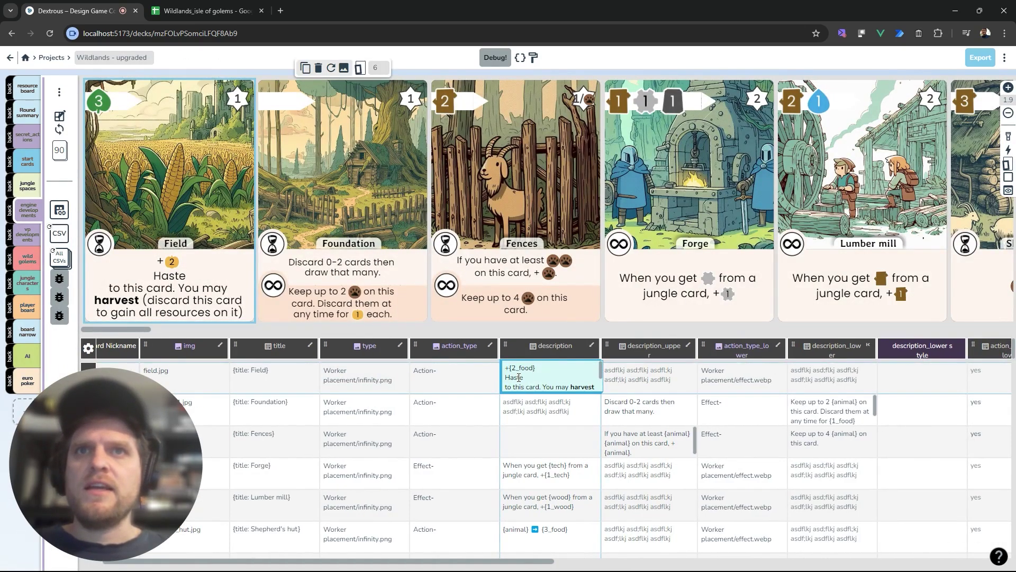
{"action": "double_click", "coordinate": [516, 378]}
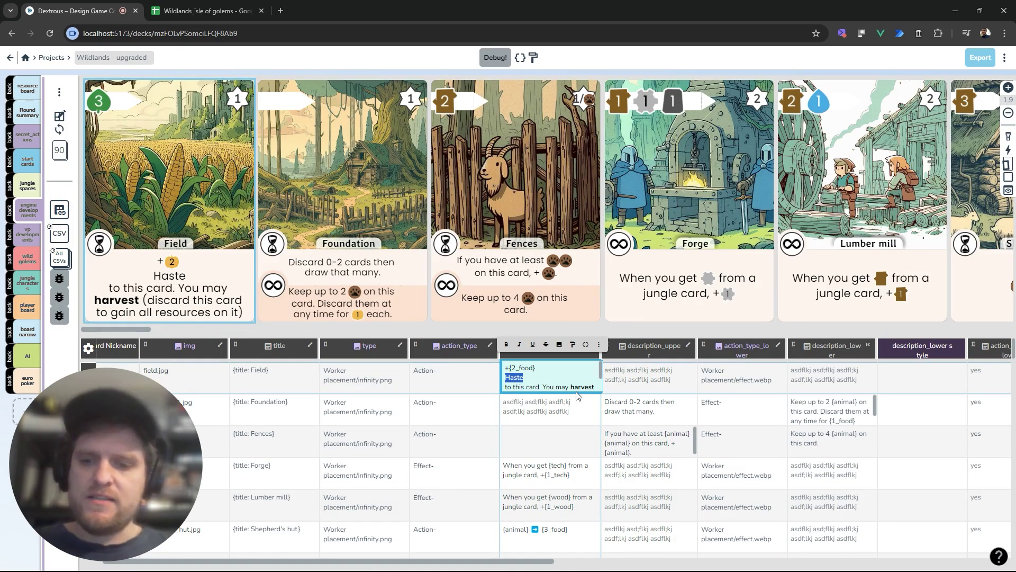
{"action": "type", "text": "$H"}
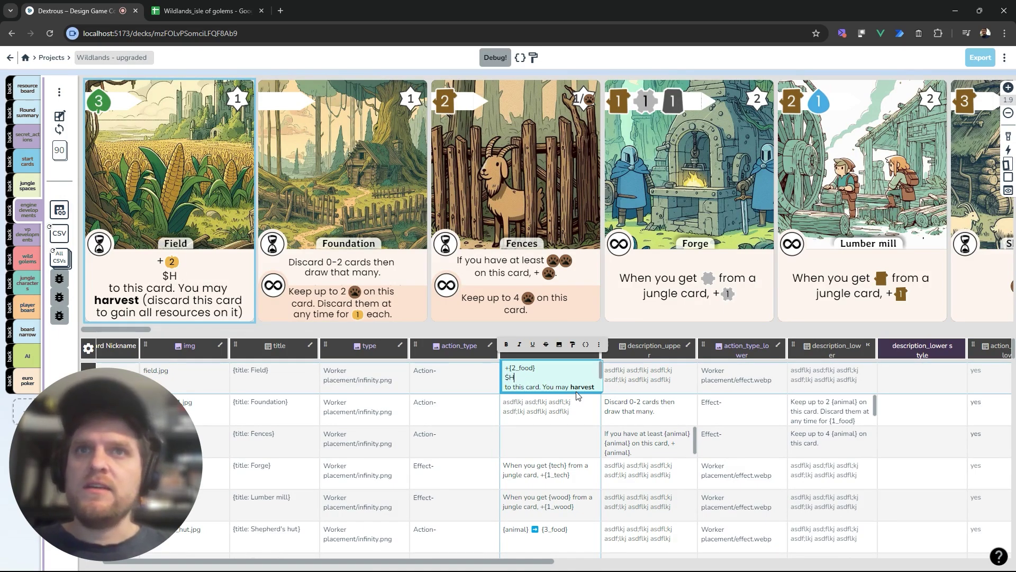
{"action": "type", "text": "aste"}
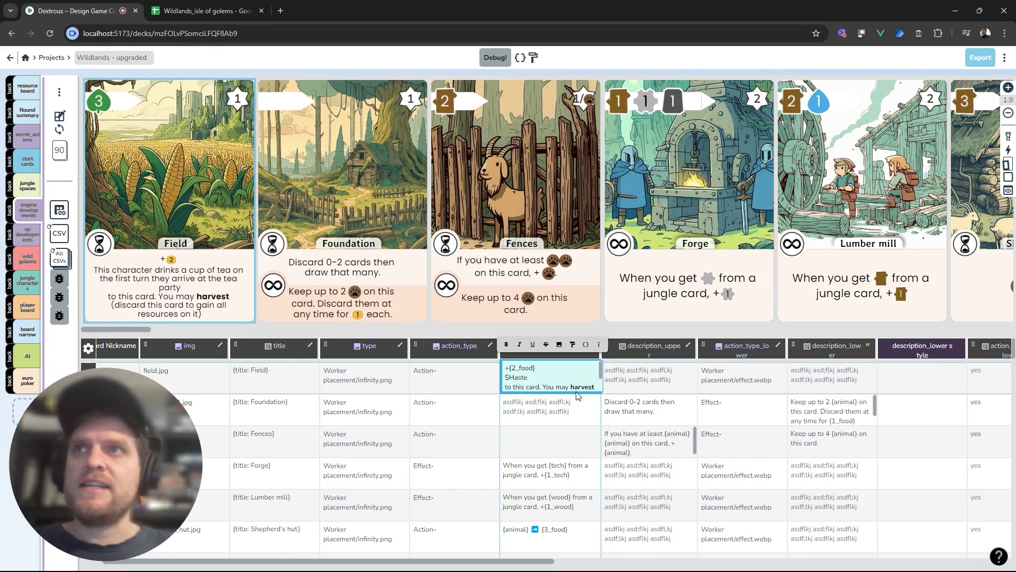
{"action": "left_click", "coordinate": [203, 296]}
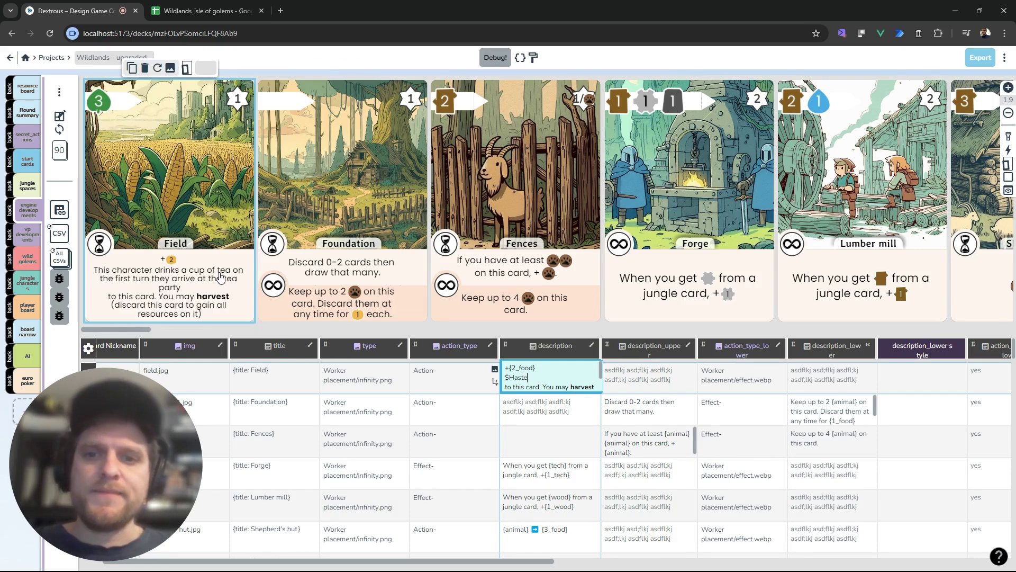
{"action": "left_click", "coordinate": [438, 434]}
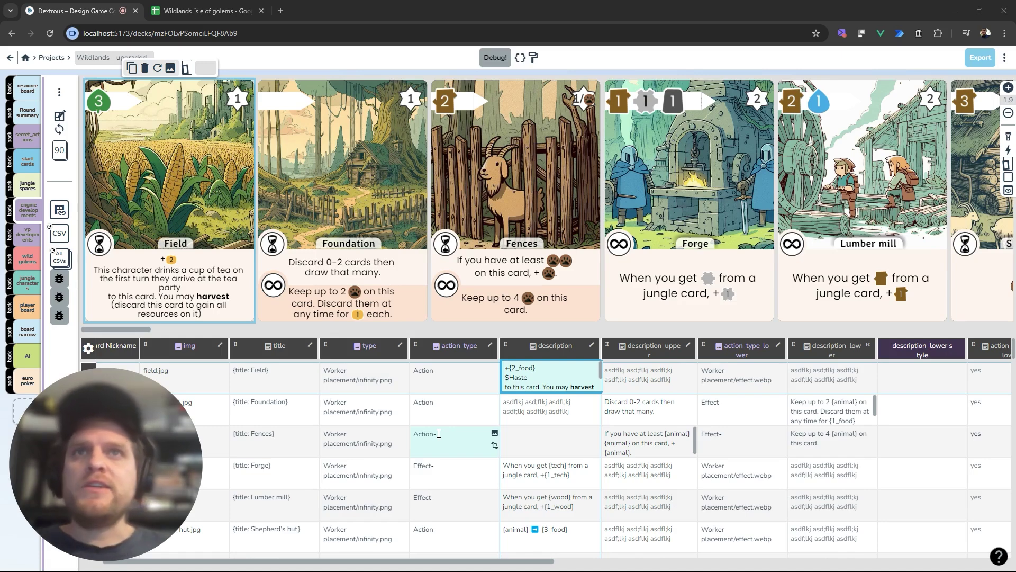